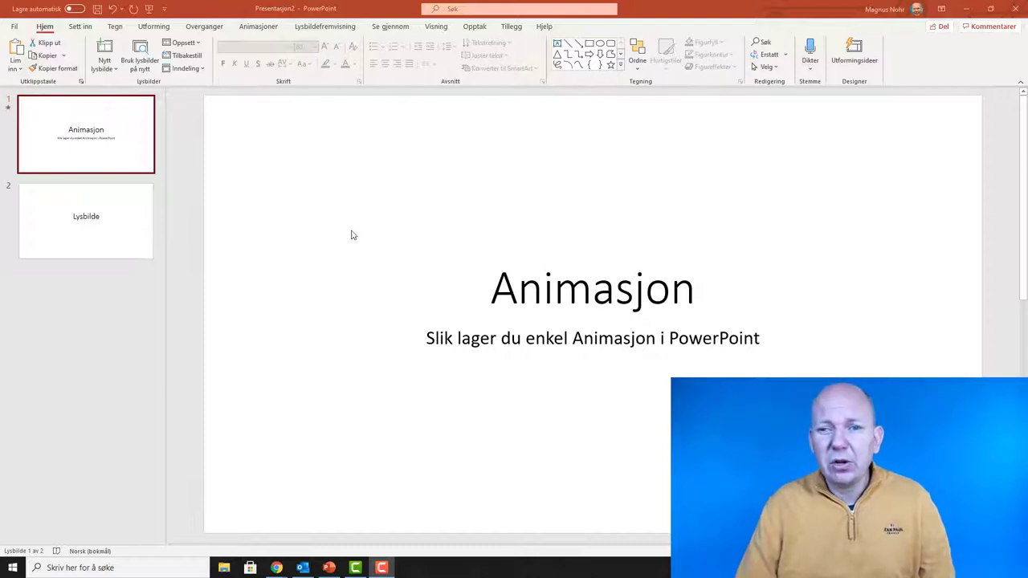
Step: Preview the Skyving transition on the title slide, keep Trykk, and select the Animasjon title
{"action": "left_click", "coordinate": [211, 30]}
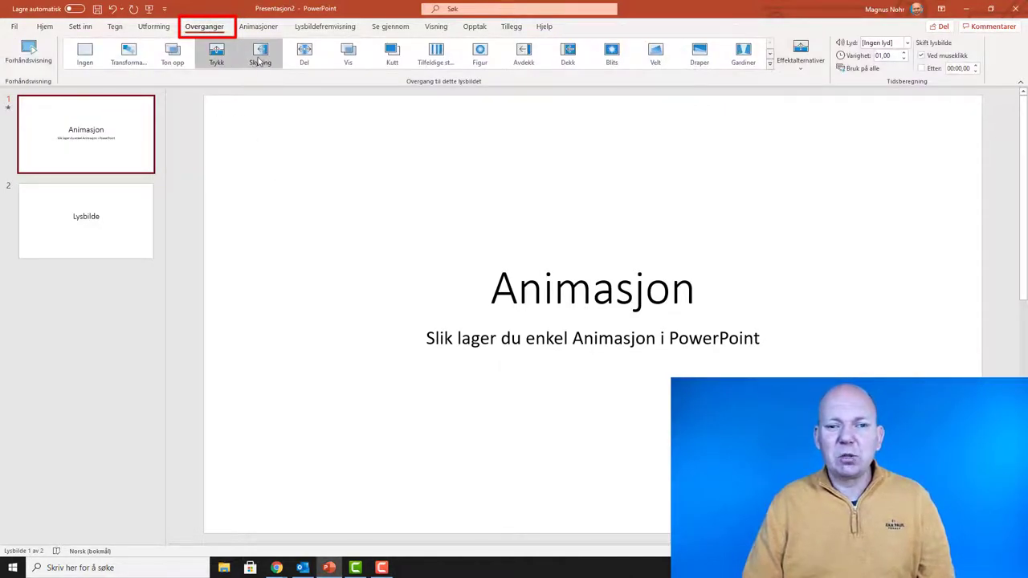
{"action": "left_click", "coordinate": [259, 56]}
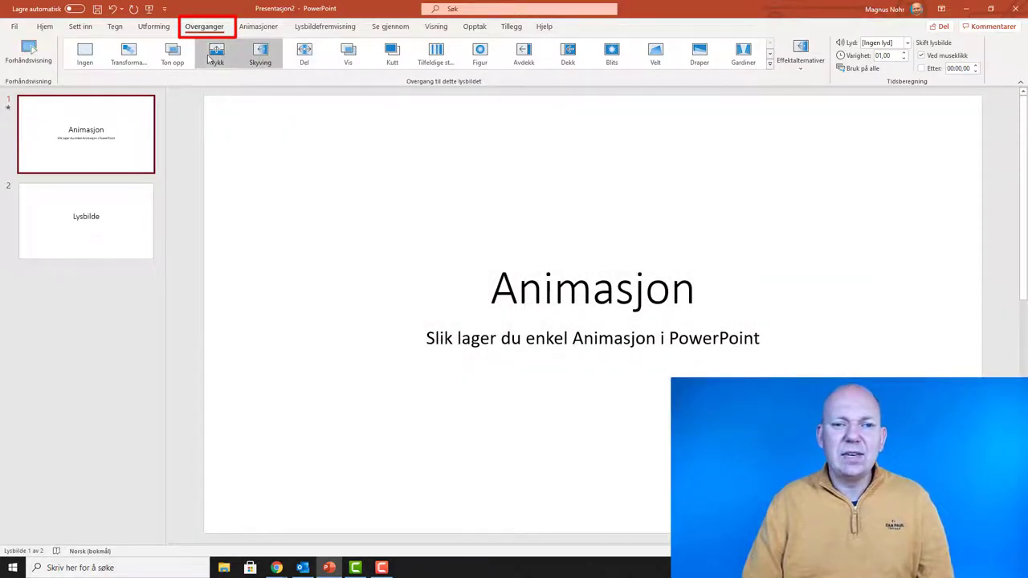
{"action": "left_click", "coordinate": [215, 58]}
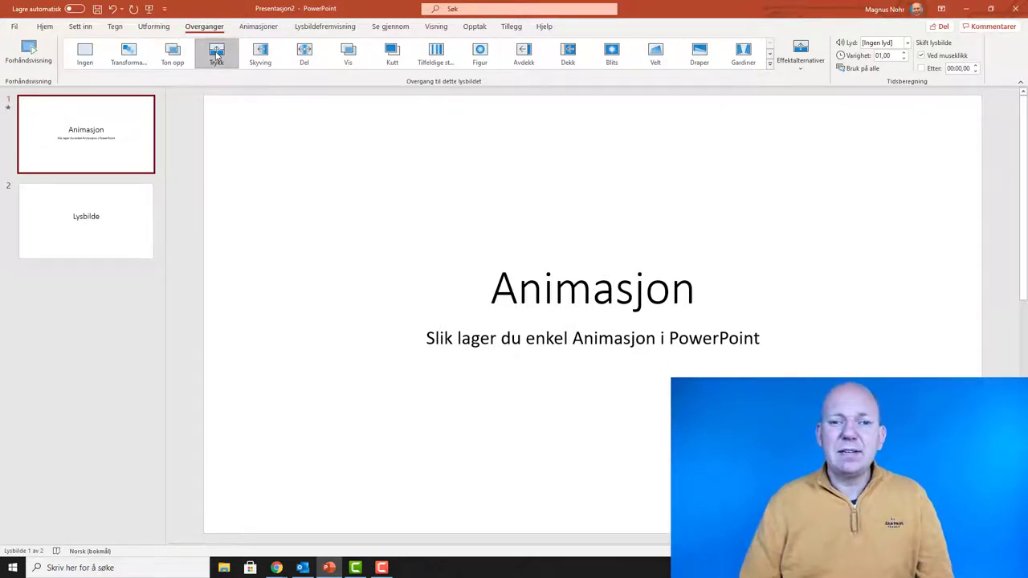
{"action": "left_click", "coordinate": [273, 29]}
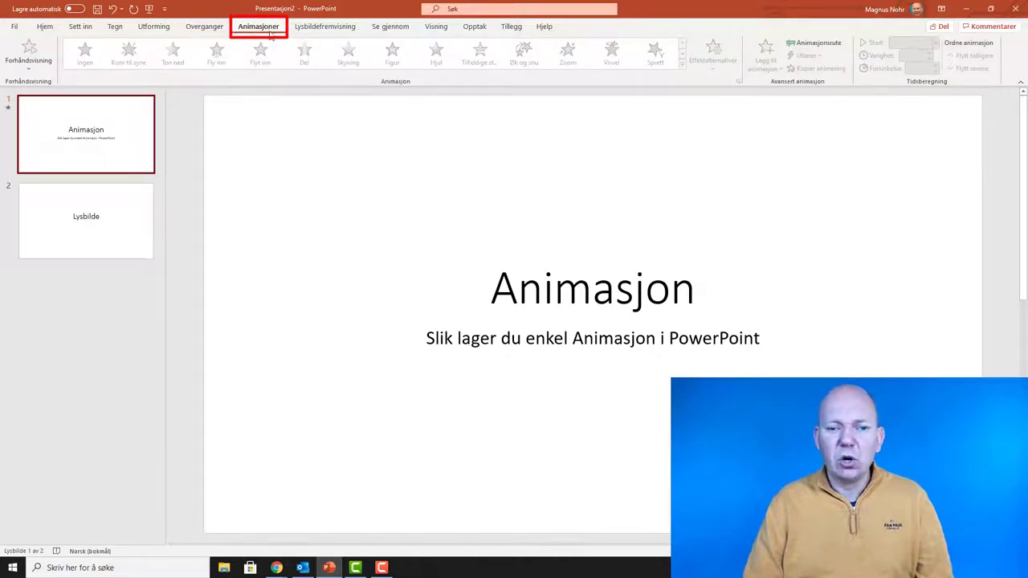
{"action": "left_click", "coordinate": [583, 295]}
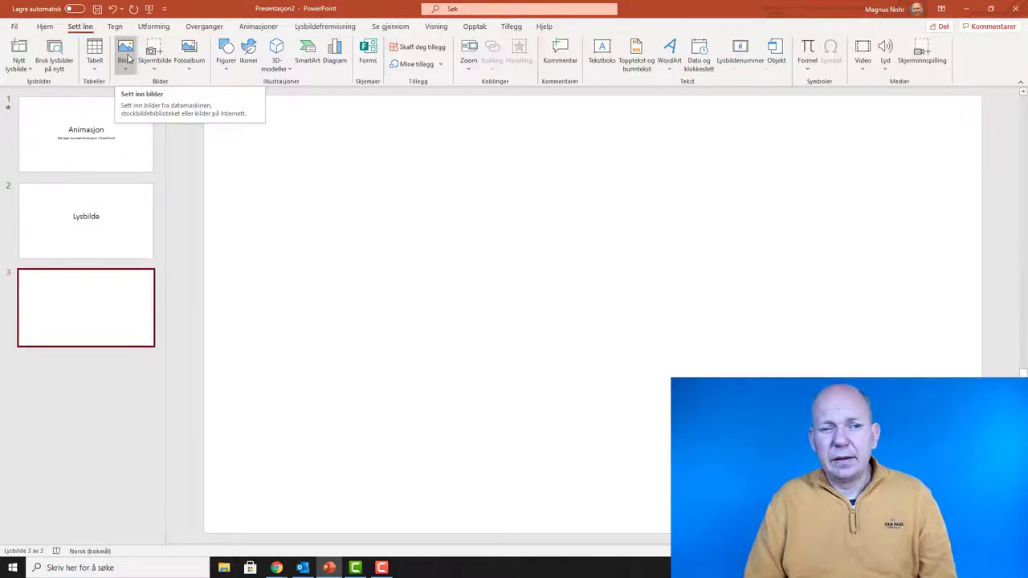
Step: Insert the red Ferrari photo from an online 'bil' picture search onto slide 3
{"action": "left_click", "coordinate": [128, 61]}
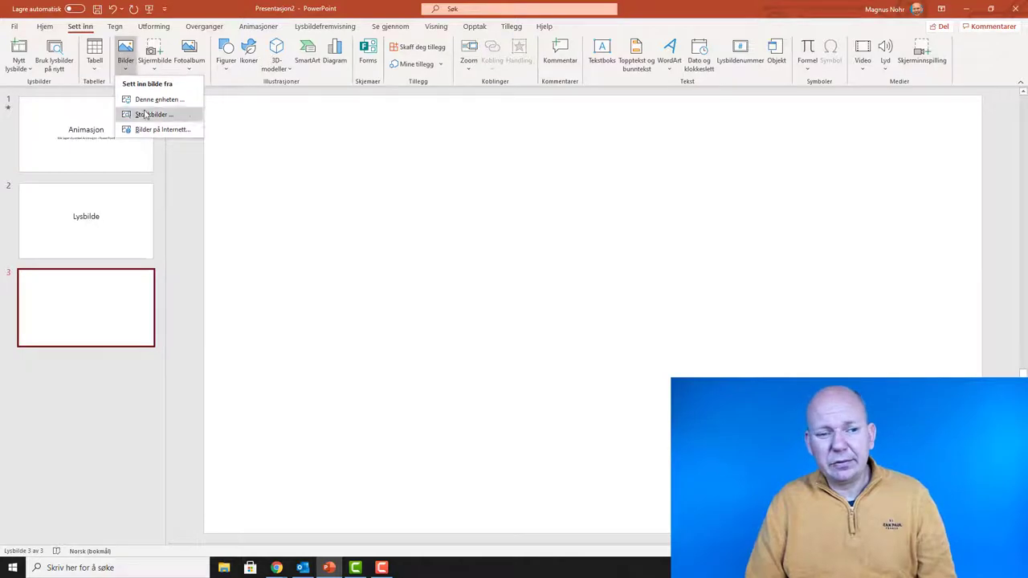
{"action": "left_click", "coordinate": [158, 133]}
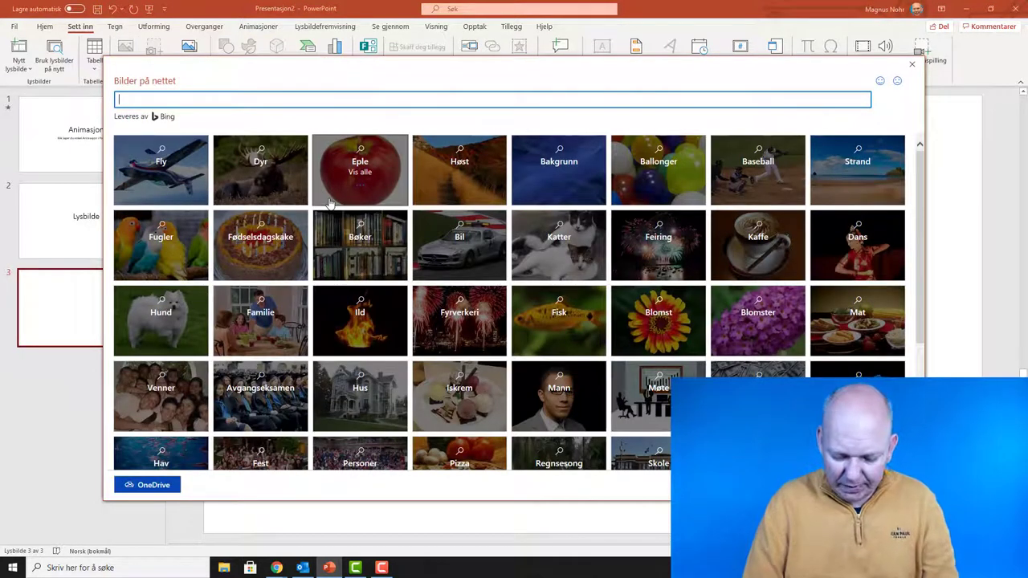
{"action": "type", "text": "bil"}
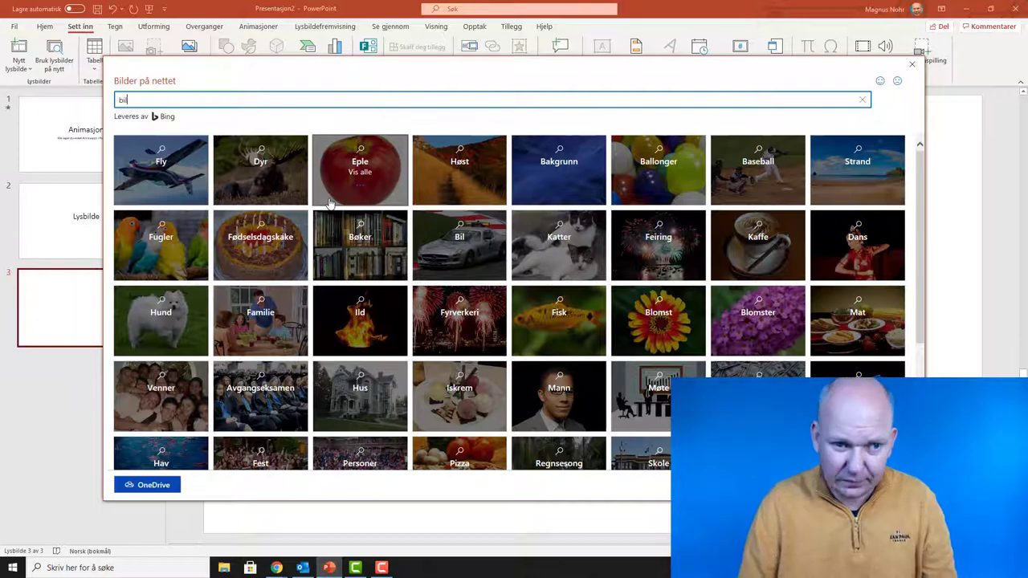
{"action": "key", "text": "Return"}
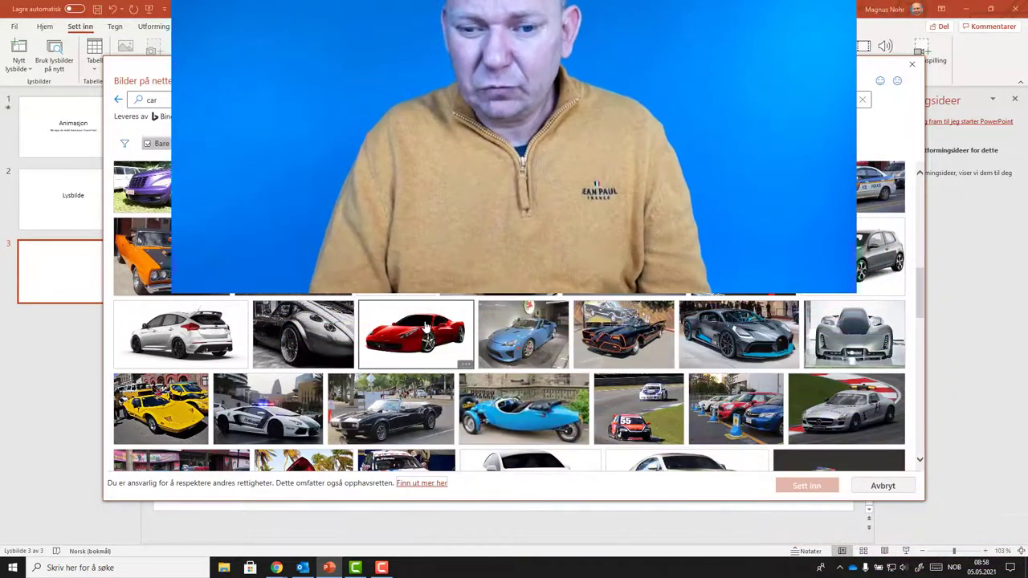
{"action": "left_click", "coordinate": [425, 325]}
{"action": "left_click", "coordinate": [809, 485]}
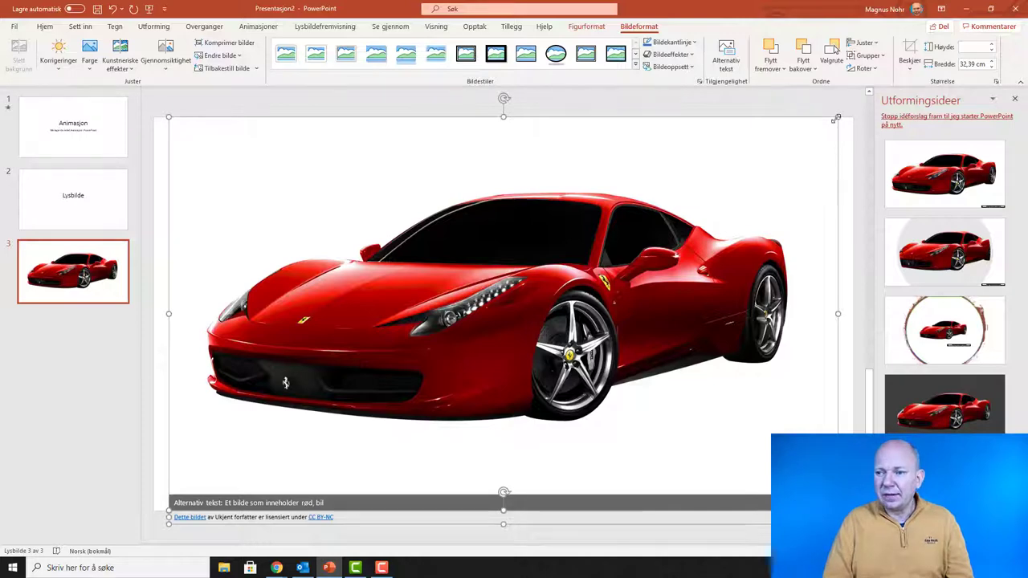
Step: Shrink the car picture and position it slightly above the middle of the slide
{"action": "left_click_drag", "start_coordinate": [835, 118], "coordinate": [493, 369]}
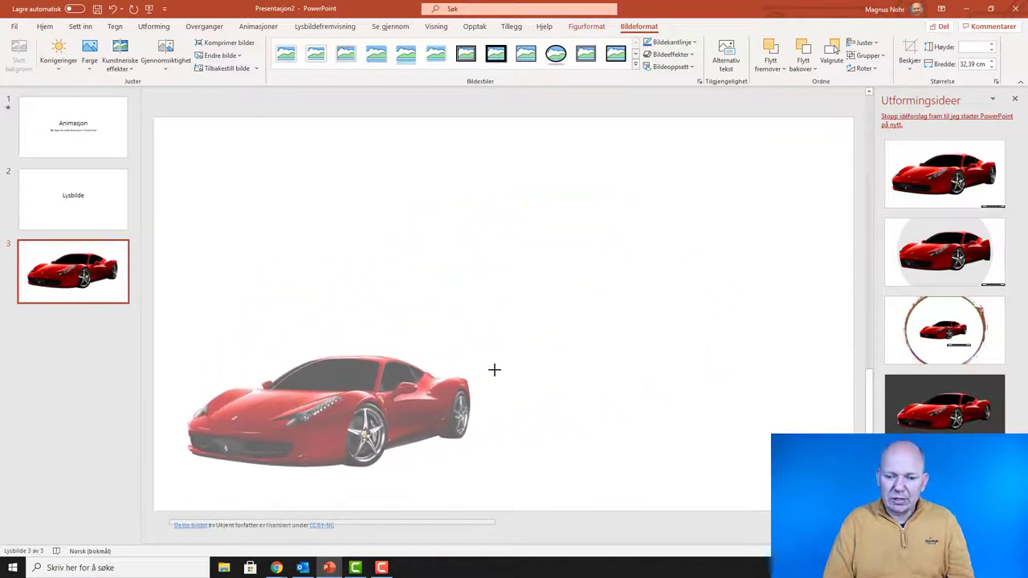
{"action": "left_click_drag", "start_coordinate": [344, 404], "coordinate": [689, 312]}
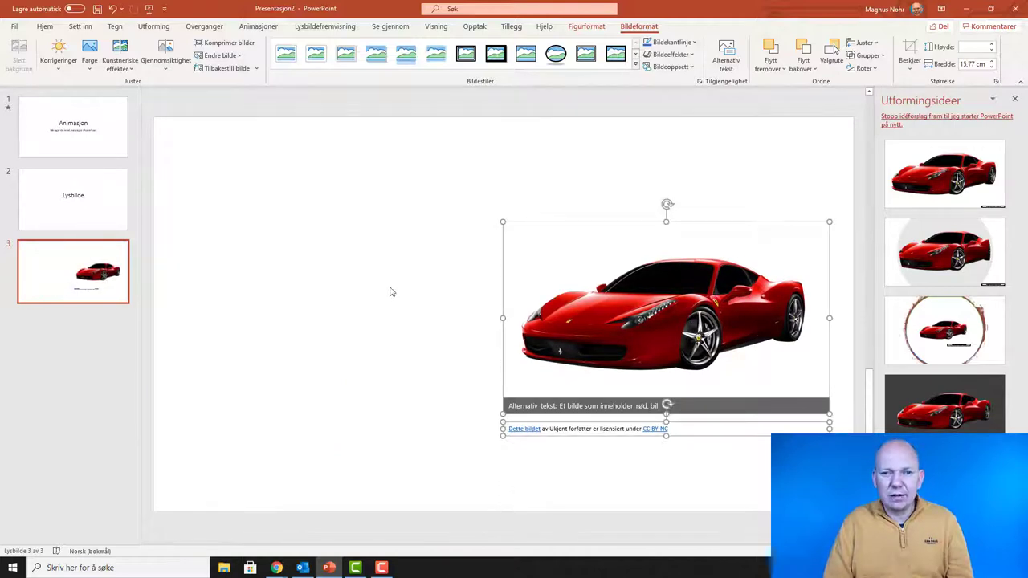
{"action": "left_click", "coordinate": [258, 26]}
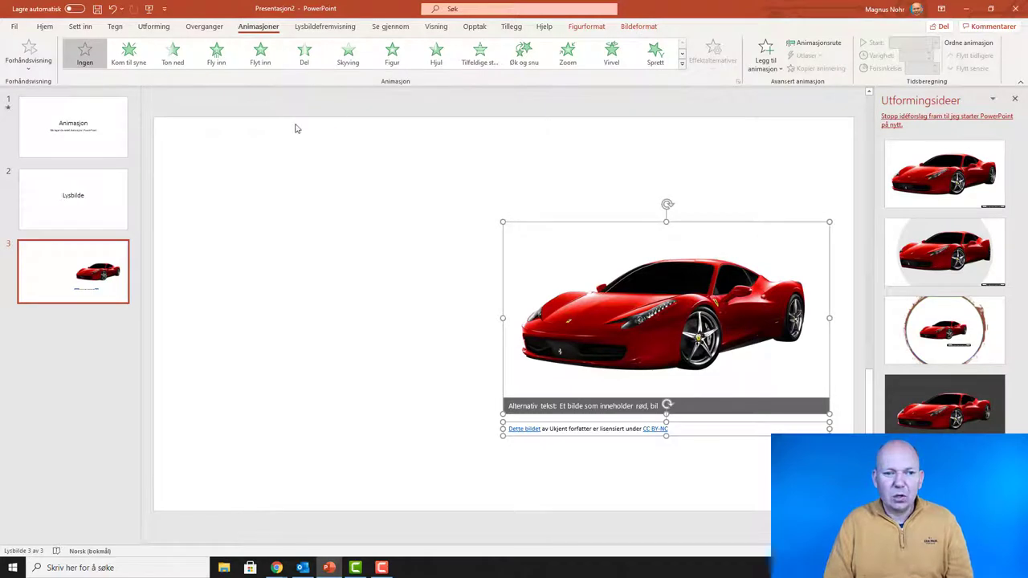
{"action": "left_click_drag", "start_coordinate": [664, 285], "coordinate": [427, 273]}
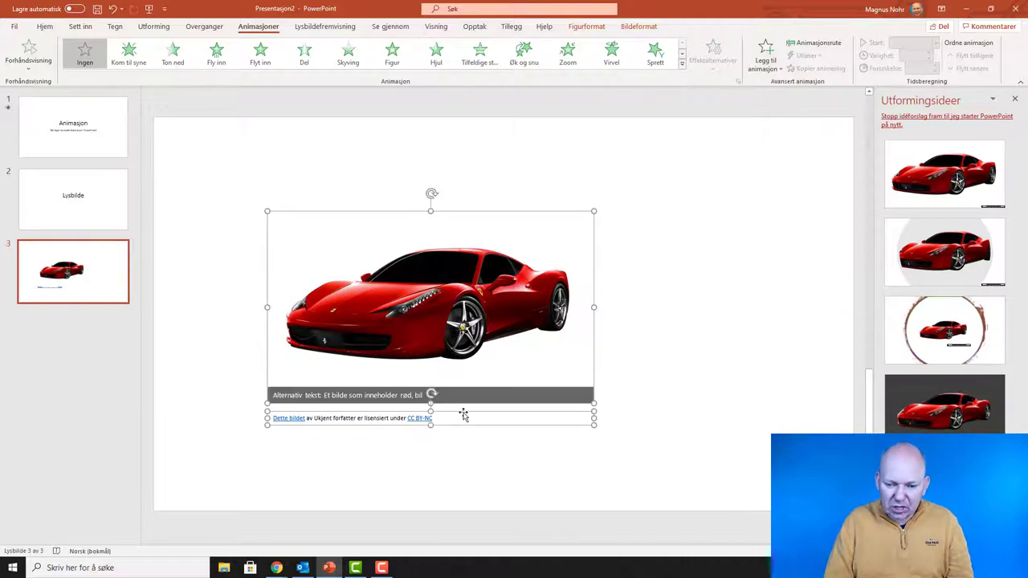
Step: Delete the credit caption under the car, leaving the car picture selected
{"action": "left_click", "coordinate": [491, 444]}
{"action": "left_click", "coordinate": [450, 415]}
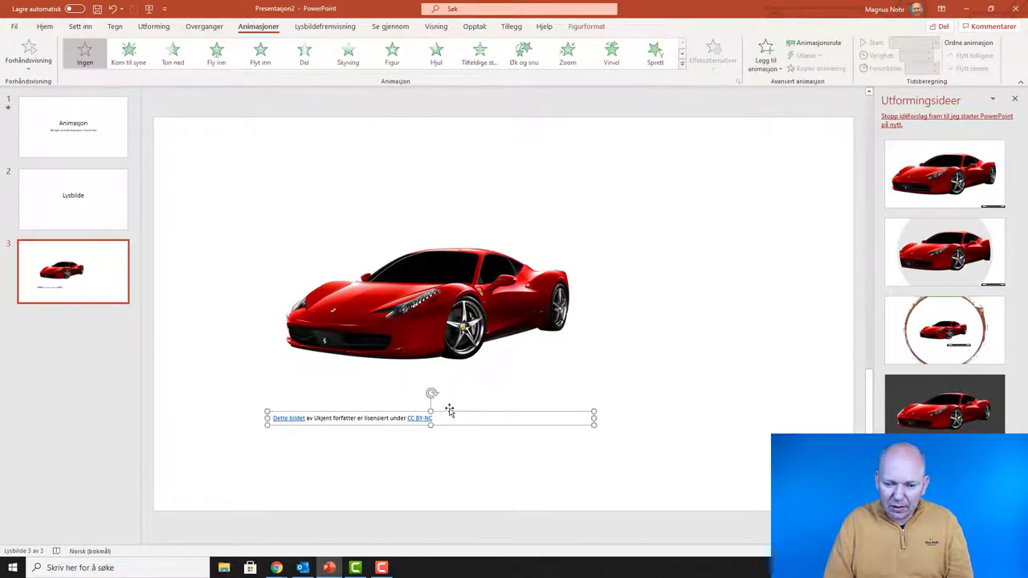
{"action": "key", "text": "Delete"}
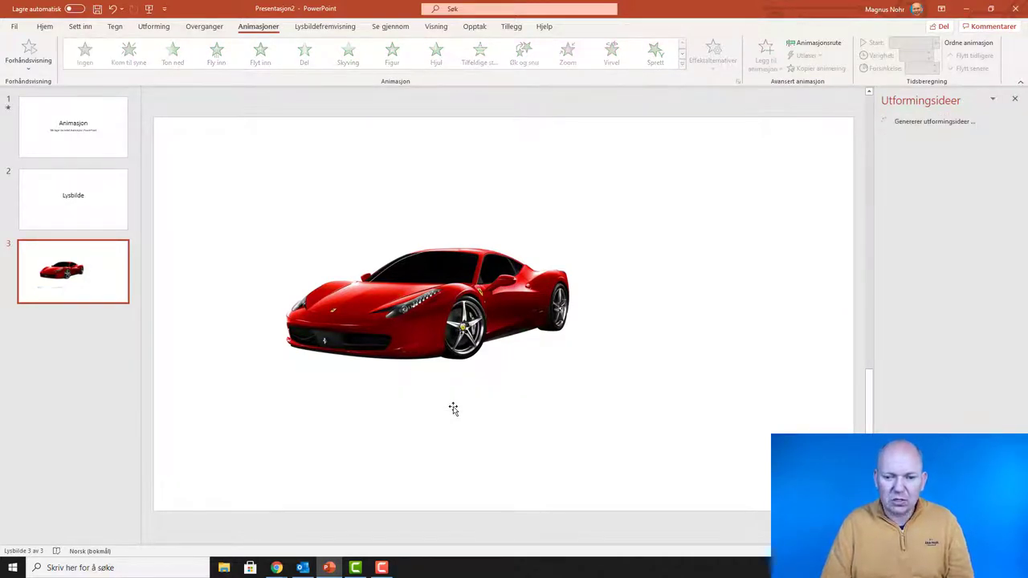
{"action": "left_click", "coordinate": [447, 330]}
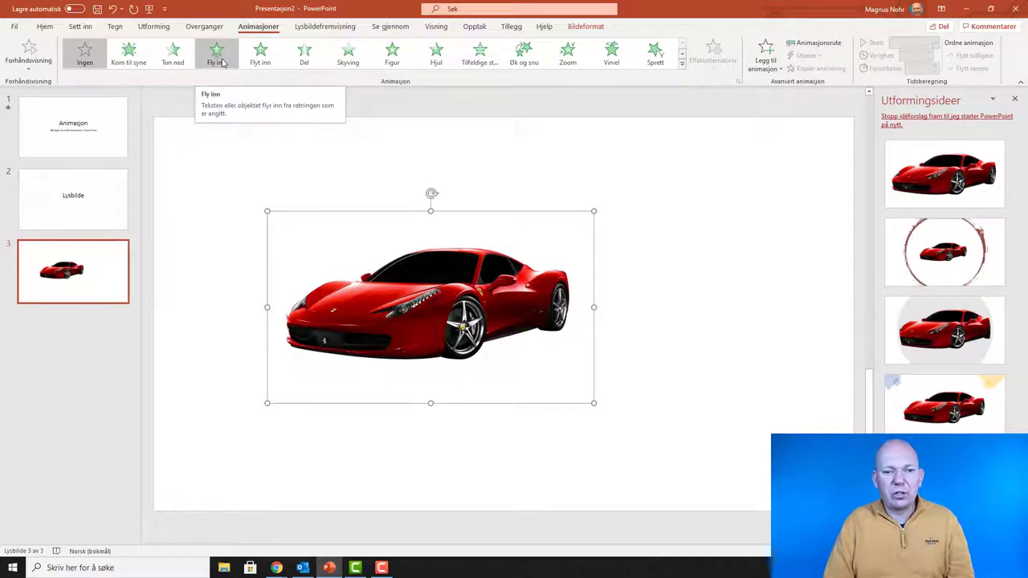
{"action": "left_click", "coordinate": [216, 56]}
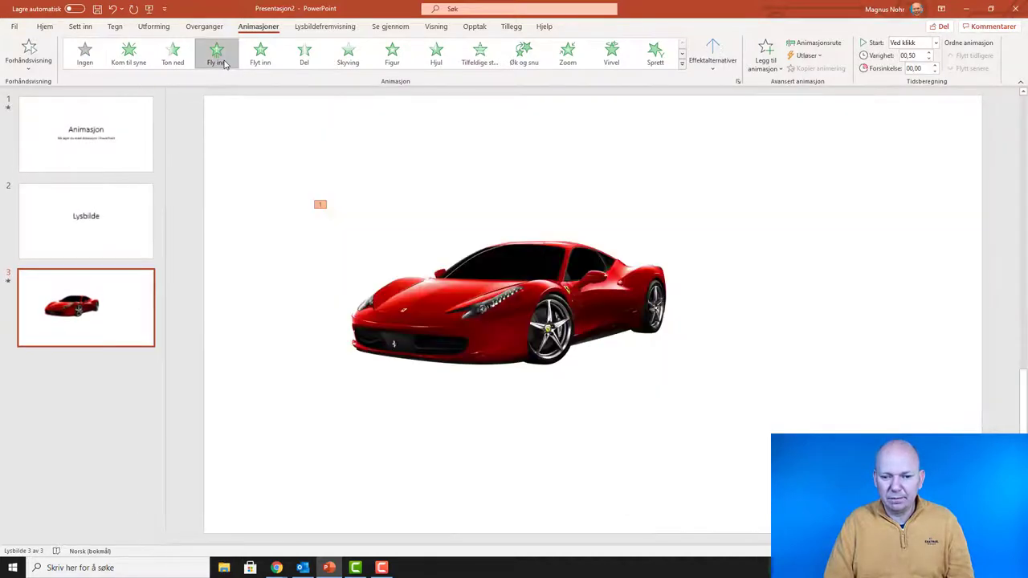
{"action": "key", "text": "shift+F5"}
{"action": "left_click", "coordinate": [394, 344]}
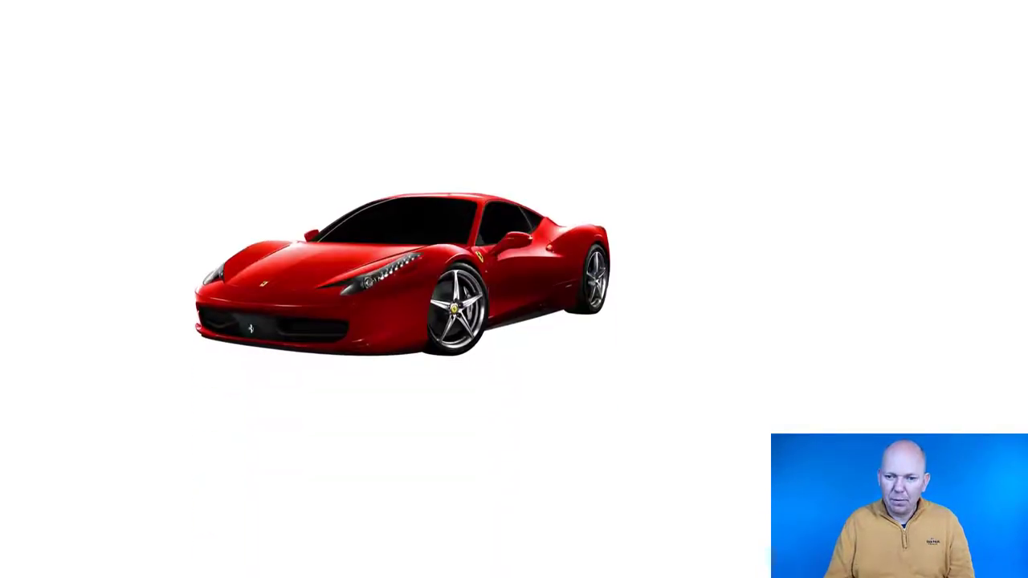
{"action": "key", "text": "Escape"}
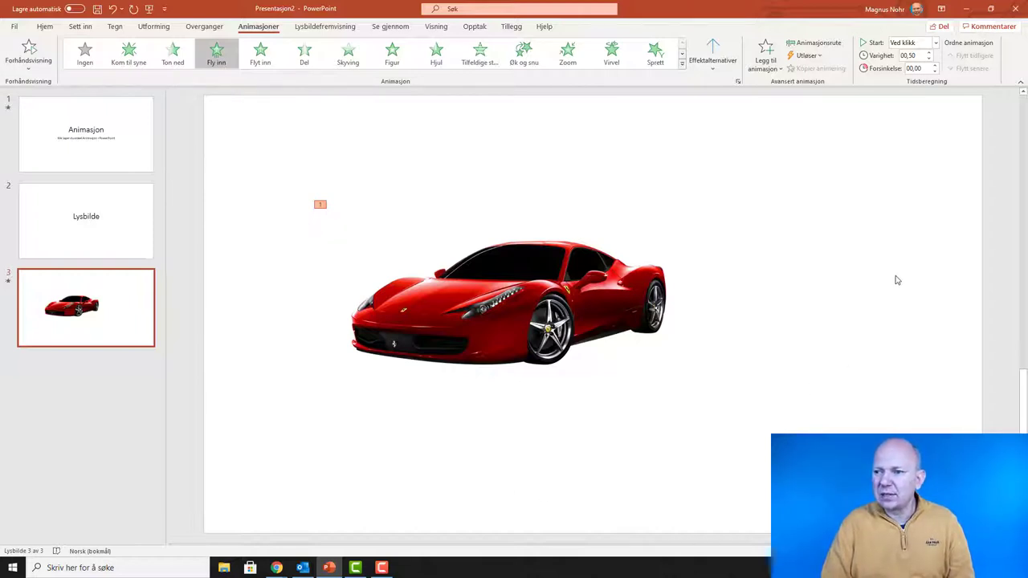
{"action": "left_click", "coordinate": [549, 291]}
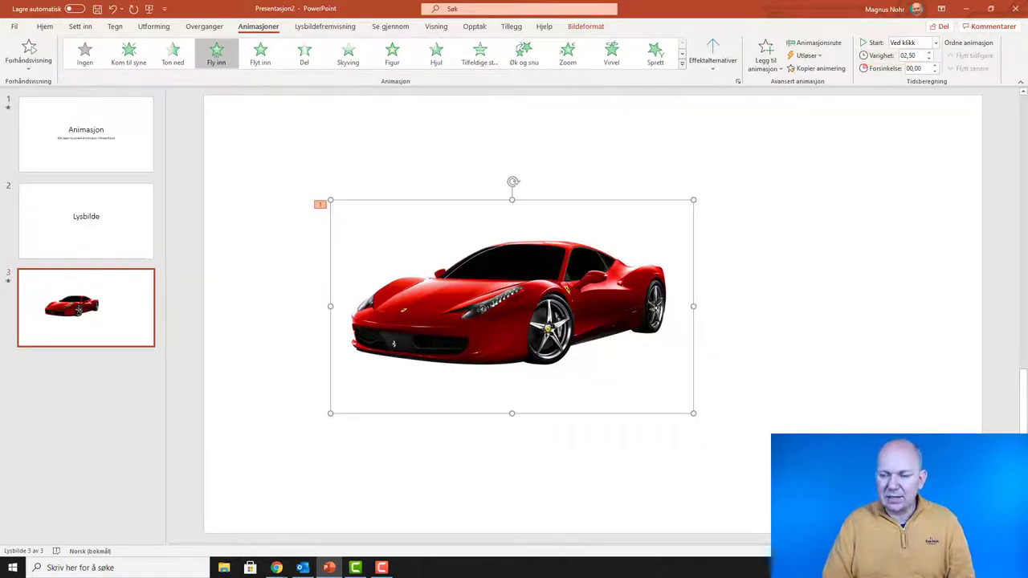
{"action": "key", "text": "shift+F5"}
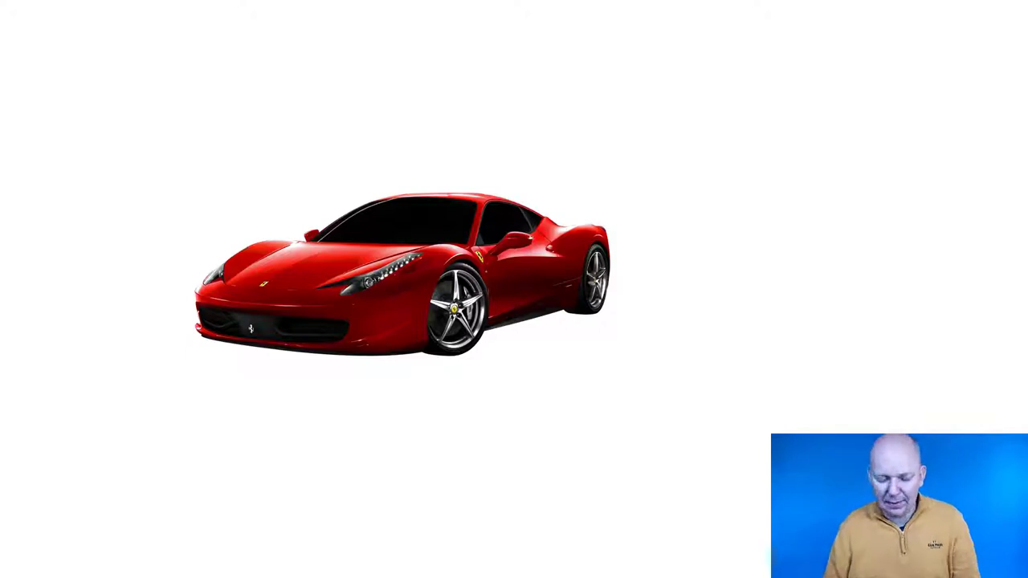
{"action": "key", "text": "Escape"}
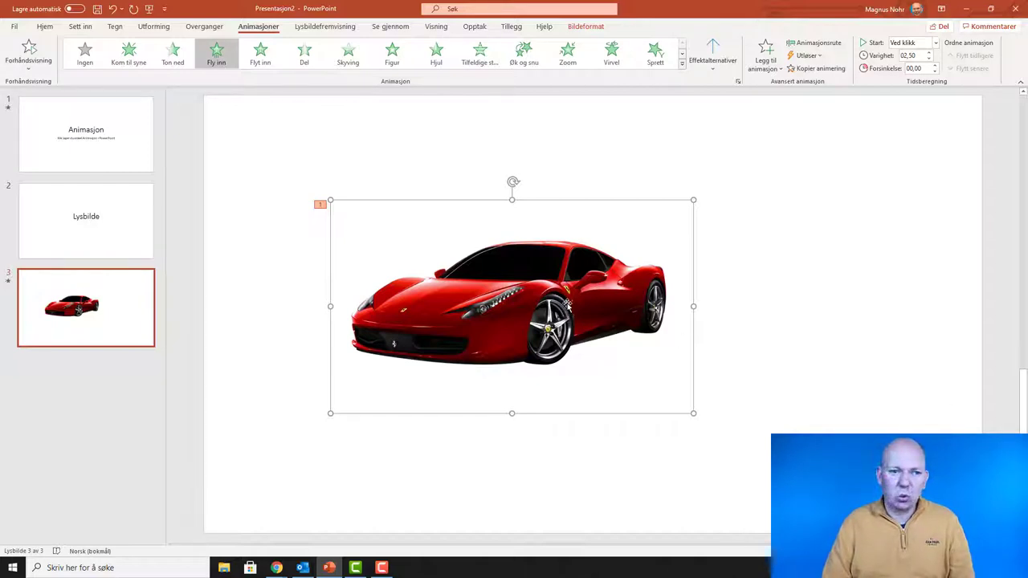
{"action": "left_click", "coordinate": [85, 55]}
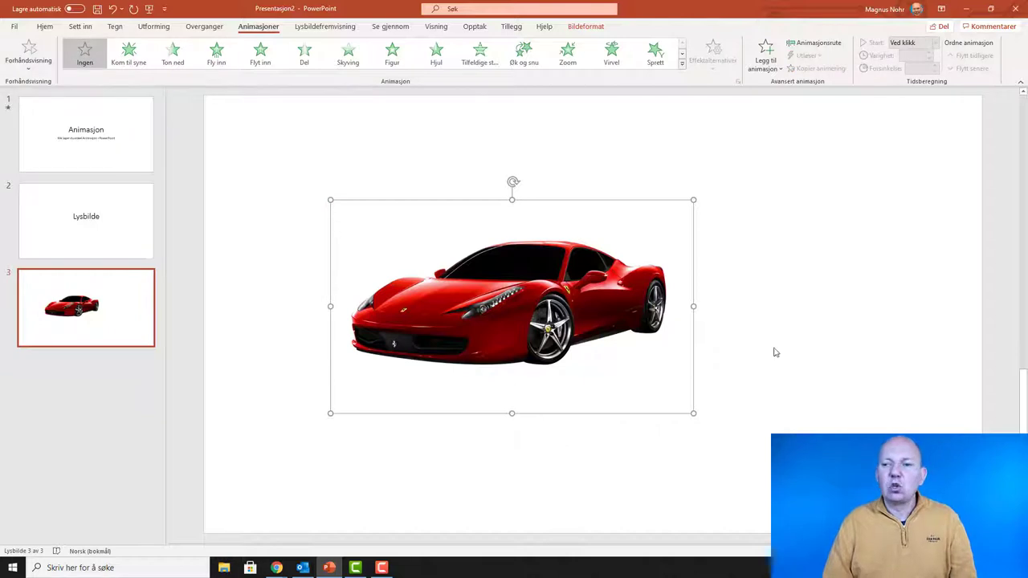
Step: Give the car a stretched Snuinger motion path lasting 02,50 and preview slide 3 full-screen
{"action": "left_click", "coordinate": [682, 63]}
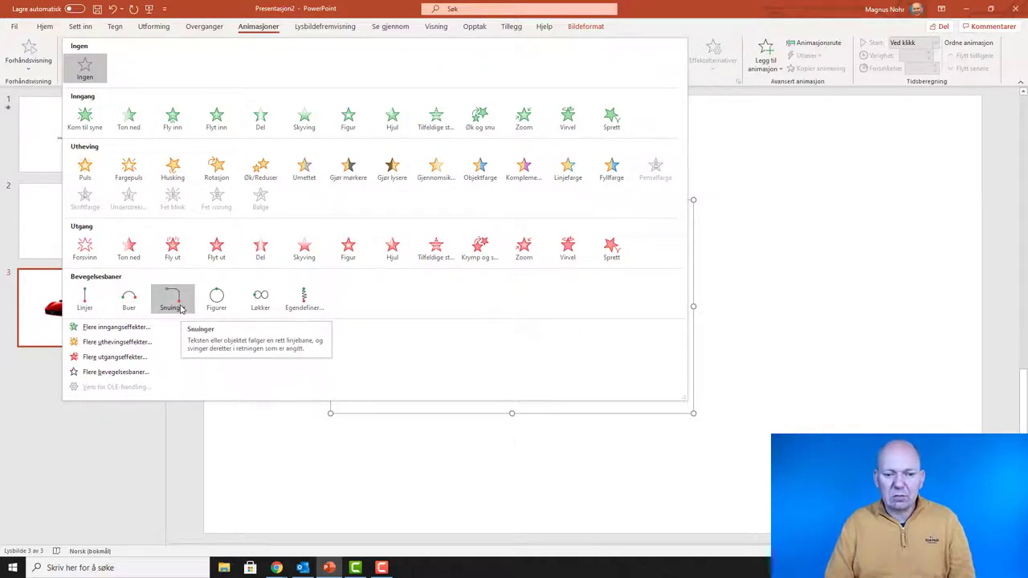
{"action": "left_click", "coordinate": [181, 308]}
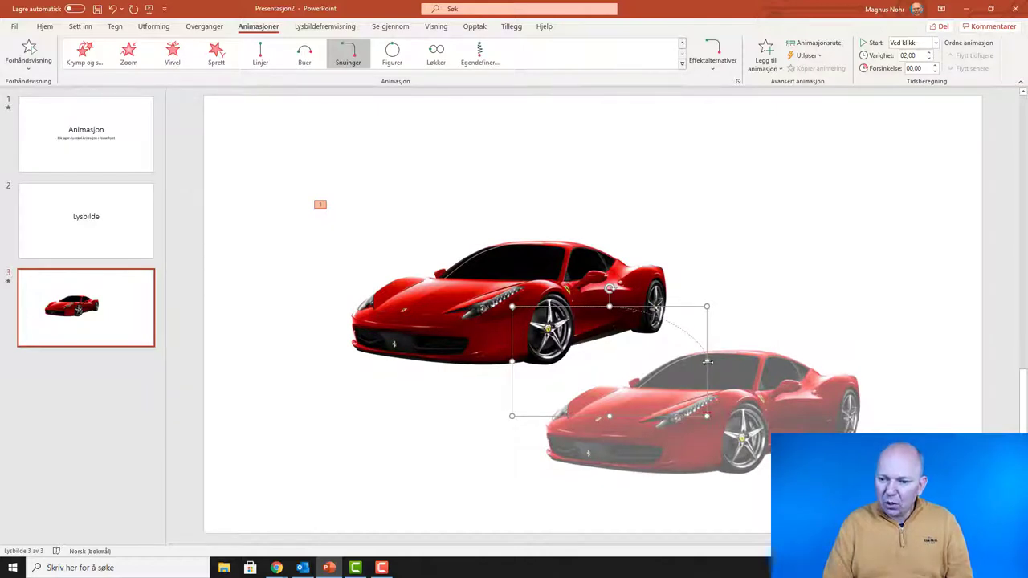
{"action": "mouse_move", "coordinate": [706, 362]}
{"action": "left_mouse_down"}
{"action": "mouse_move", "coordinate": [708, 399]}
{"action": "mouse_move", "coordinate": [797, 430]}
{"action": "left_mouse_up"}
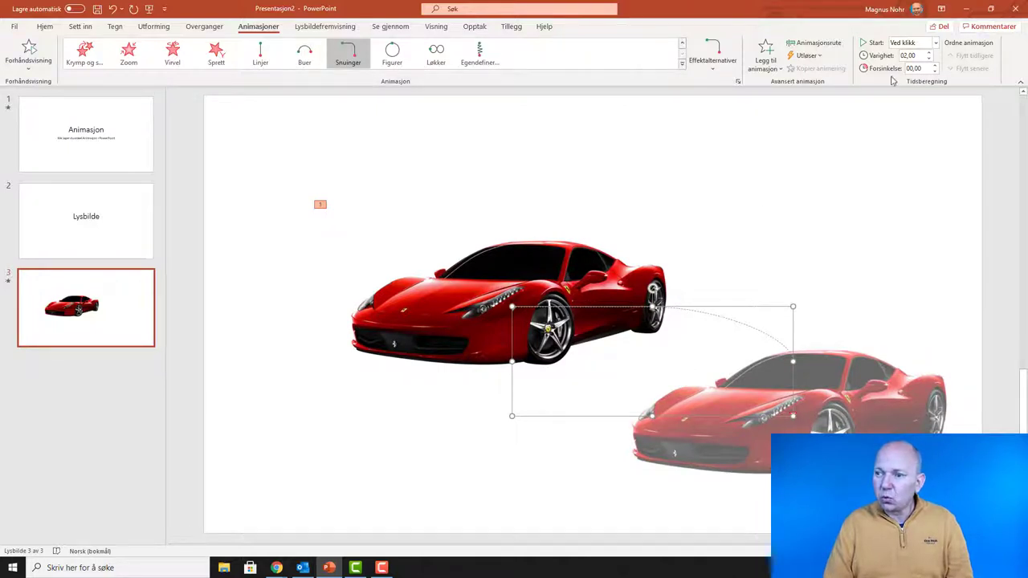
{"action": "left_click", "coordinate": [928, 54]}
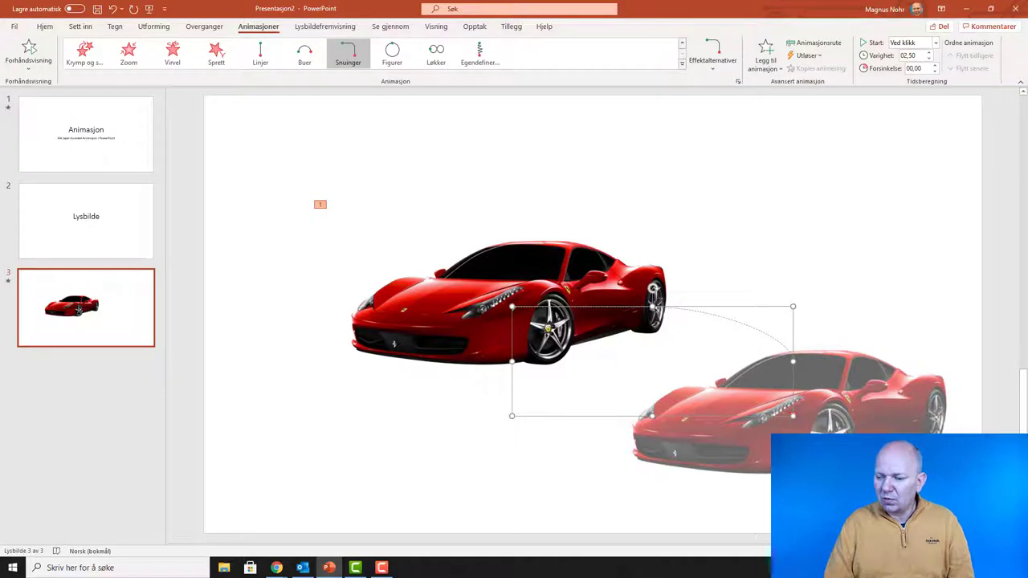
{"action": "key", "text": "shift+F5"}
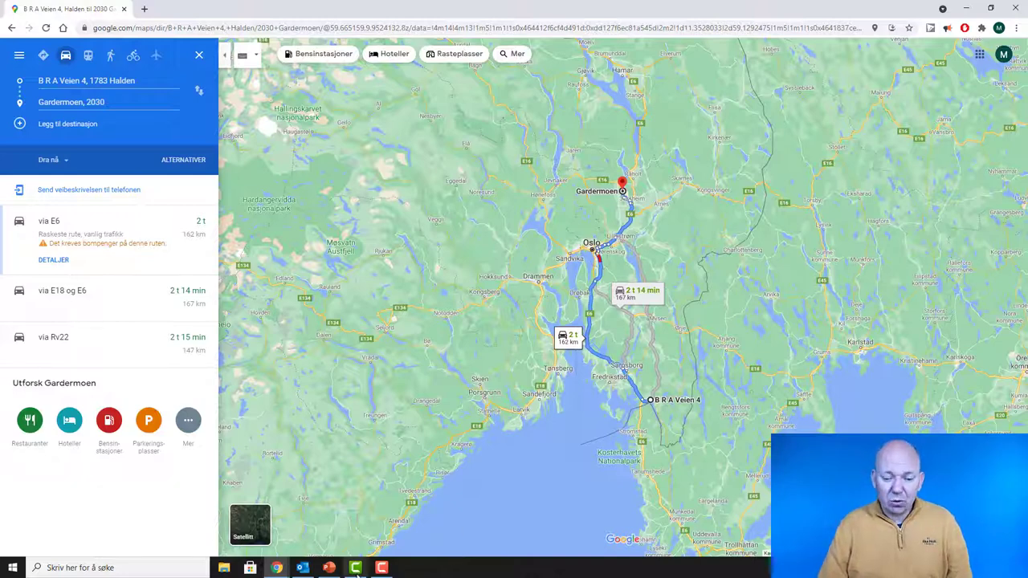
Step: Capture a screen clipping of the Google Maps route in Chrome onto slide 4
{"action": "left_click", "coordinate": [329, 568]}
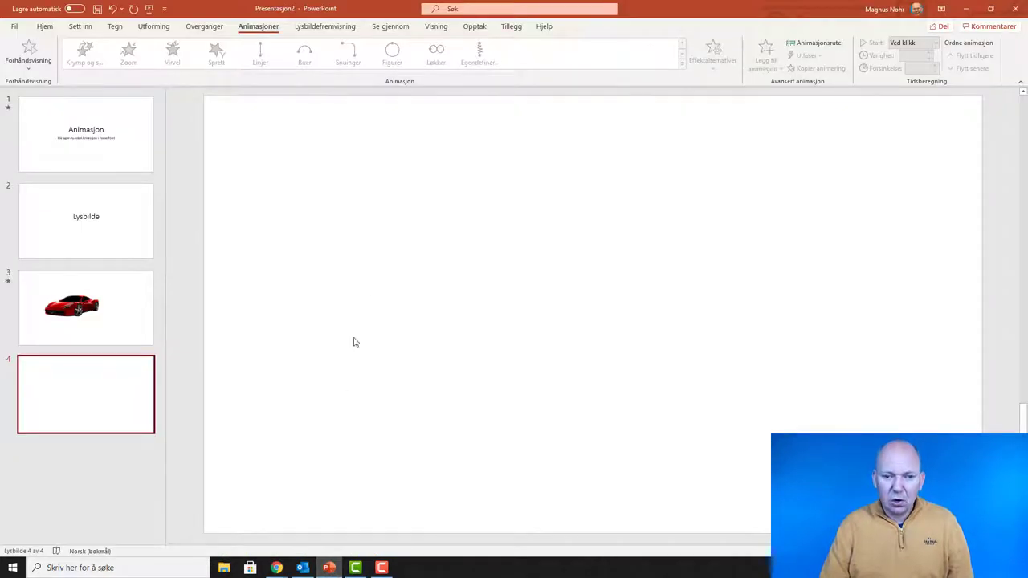
{"action": "left_click", "coordinate": [80, 26]}
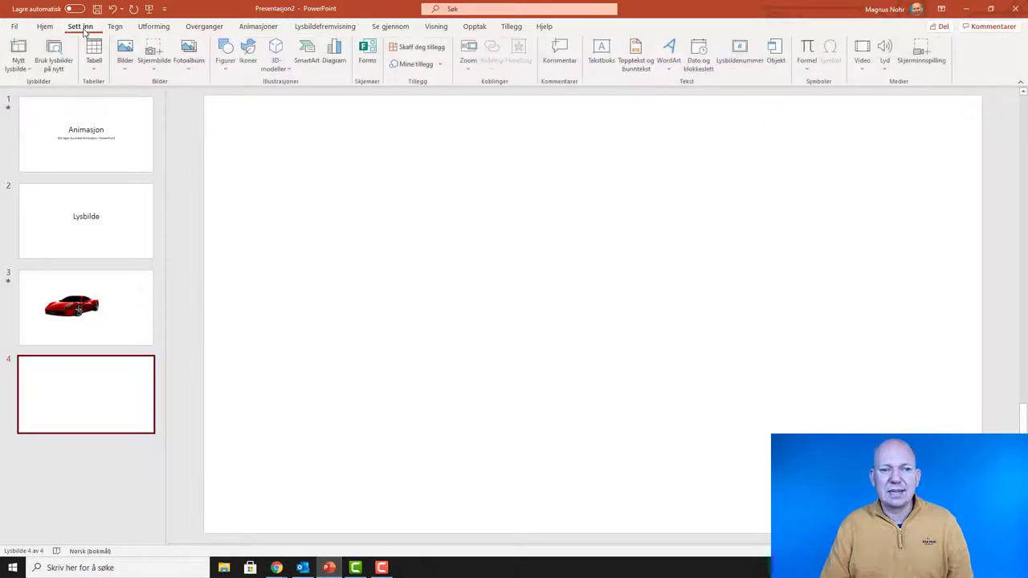
{"action": "left_click", "coordinate": [154, 53]}
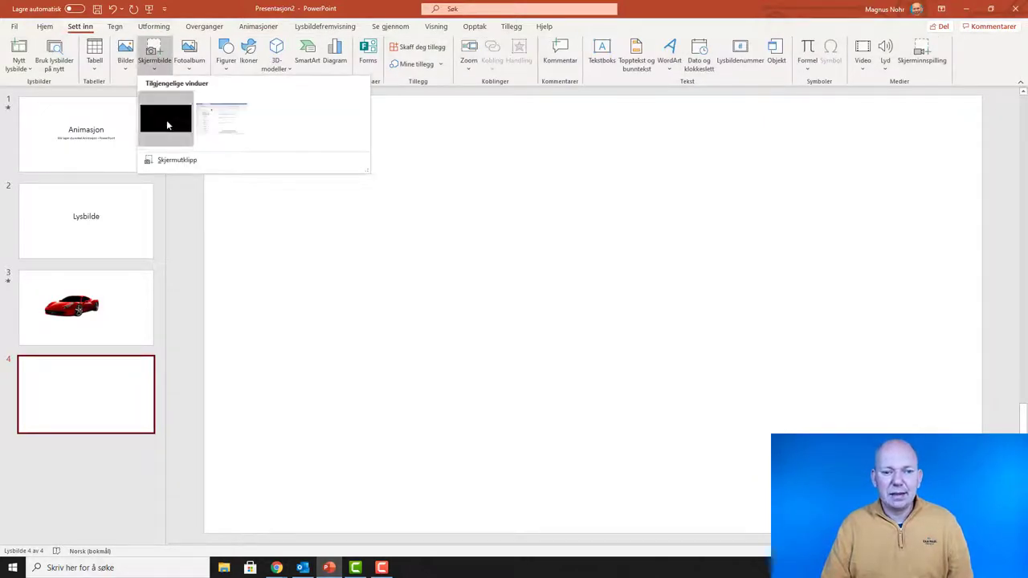
{"action": "left_click", "coordinate": [199, 163]}
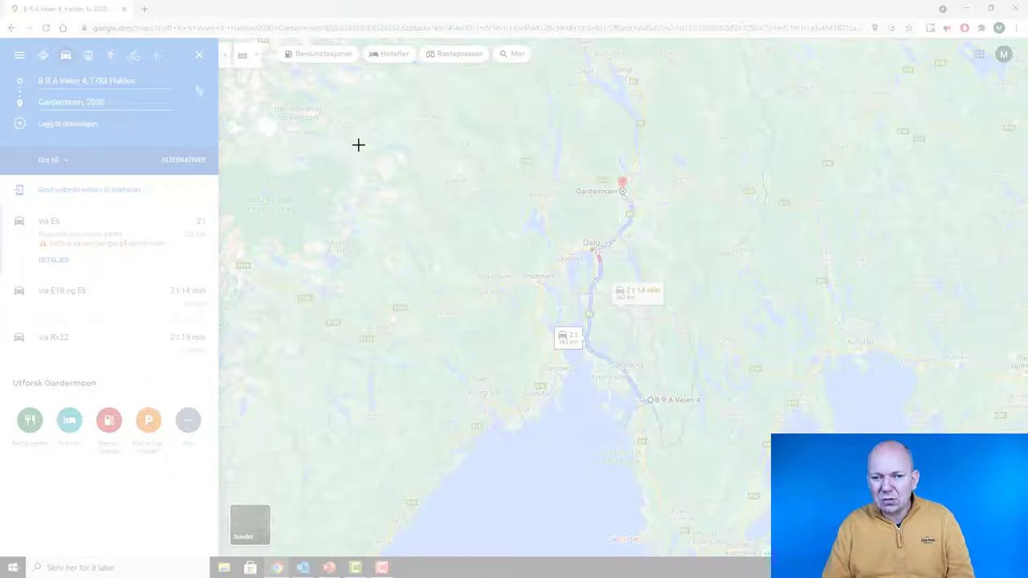
{"action": "mouse_move", "coordinate": [358, 145]}
{"action": "left_mouse_down"}
{"action": "mouse_move", "coordinate": [837, 351]}
{"action": "mouse_move", "coordinate": [917, 429]}
{"action": "mouse_move", "coordinate": [949, 439]}
{"action": "mouse_move", "coordinate": [895, 443]}
{"action": "mouse_move", "coordinate": [908, 459]}
{"action": "left_mouse_up"}
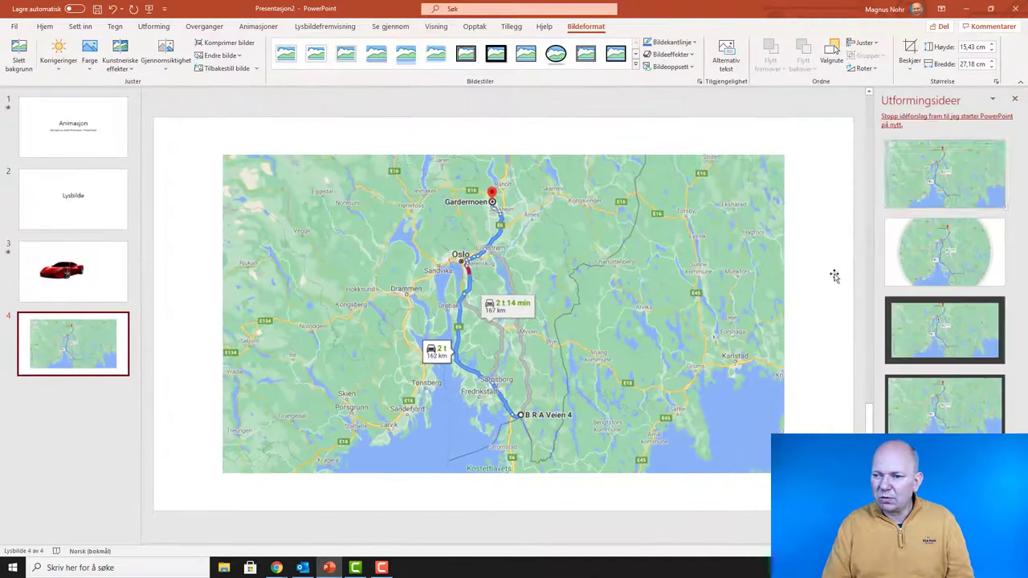
Step: Apply the Designer idea so the map fills slide 4, then return to slide 3
{"action": "left_click", "coordinate": [935, 173]}
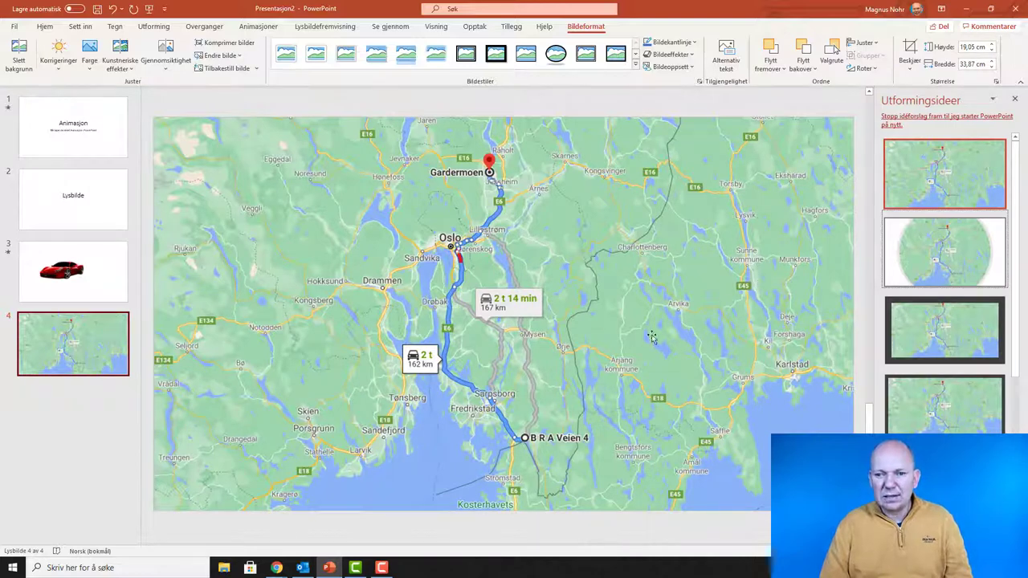
{"action": "left_click", "coordinate": [96, 279]}
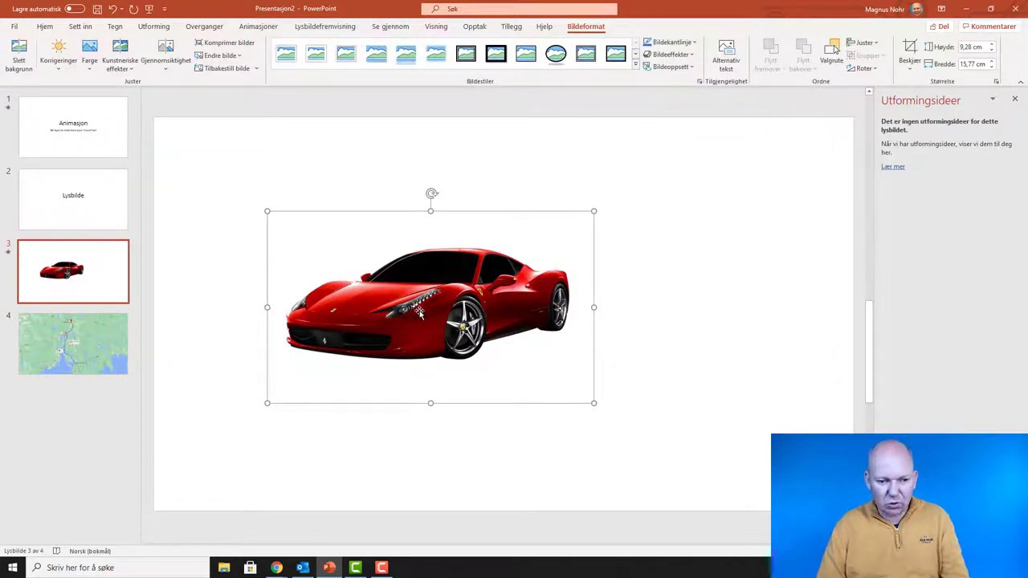
{"action": "left_click", "coordinate": [112, 347]}
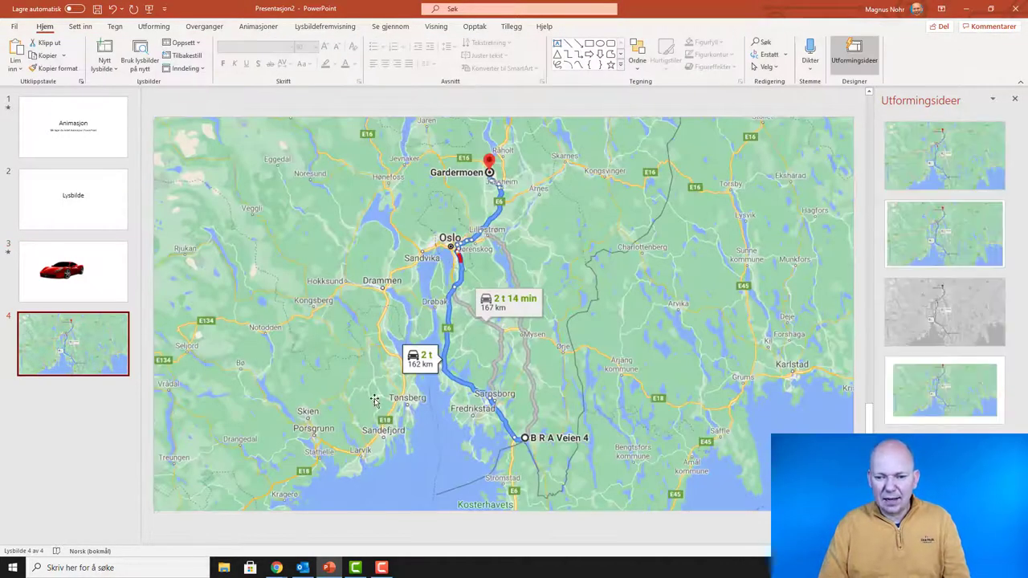
{"action": "key", "text": "ctrl+v"}
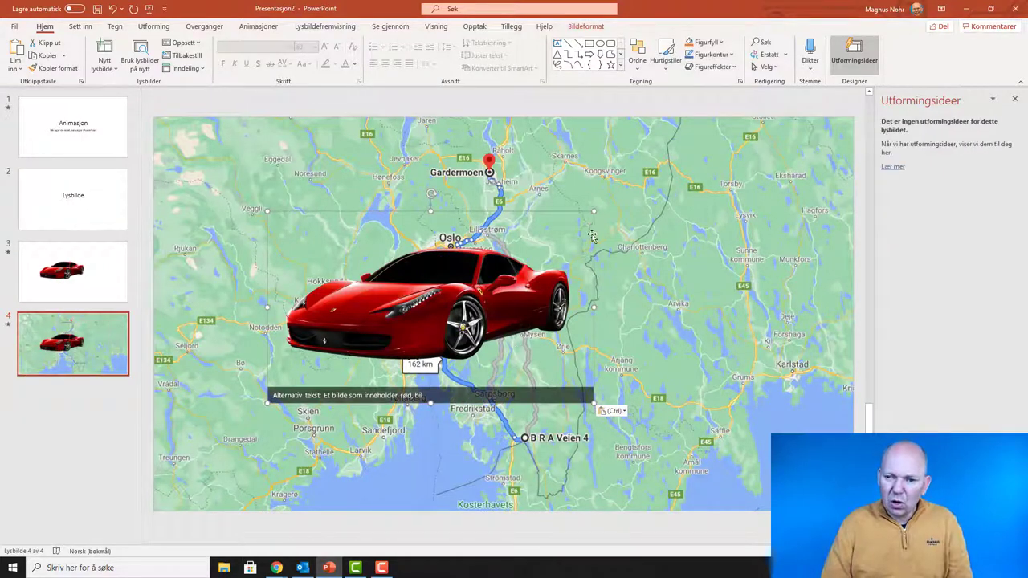
{"action": "left_click_drag", "start_coordinate": [591, 212], "coordinate": [340, 341]}
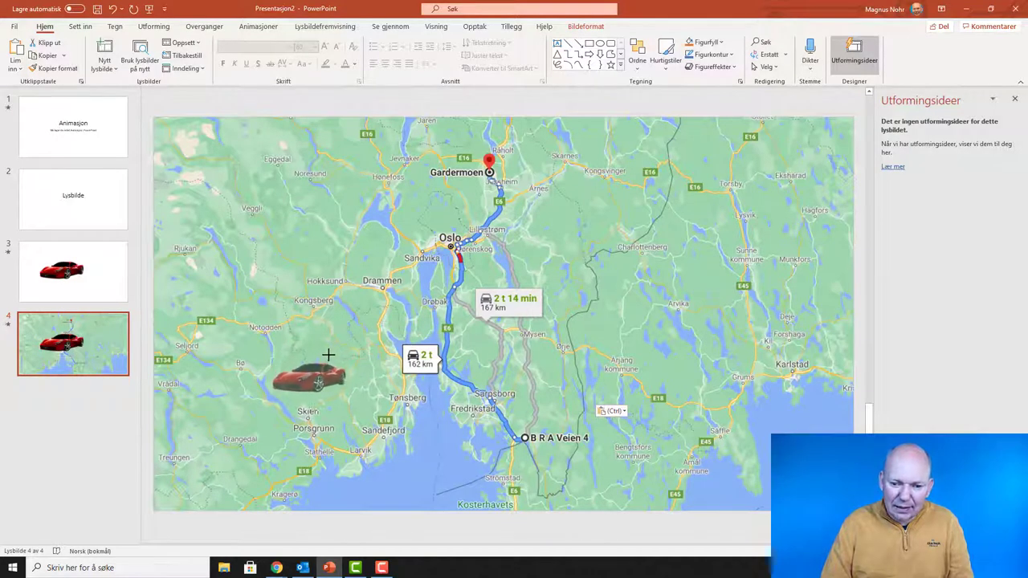
{"action": "mouse_move", "coordinate": [340, 341]}
{"action": "left_mouse_down"}
{"action": "mouse_move", "coordinate": [323, 368]}
{"action": "mouse_move", "coordinate": [562, 427]}
{"action": "mouse_move", "coordinate": [549, 454]}
{"action": "left_mouse_up"}
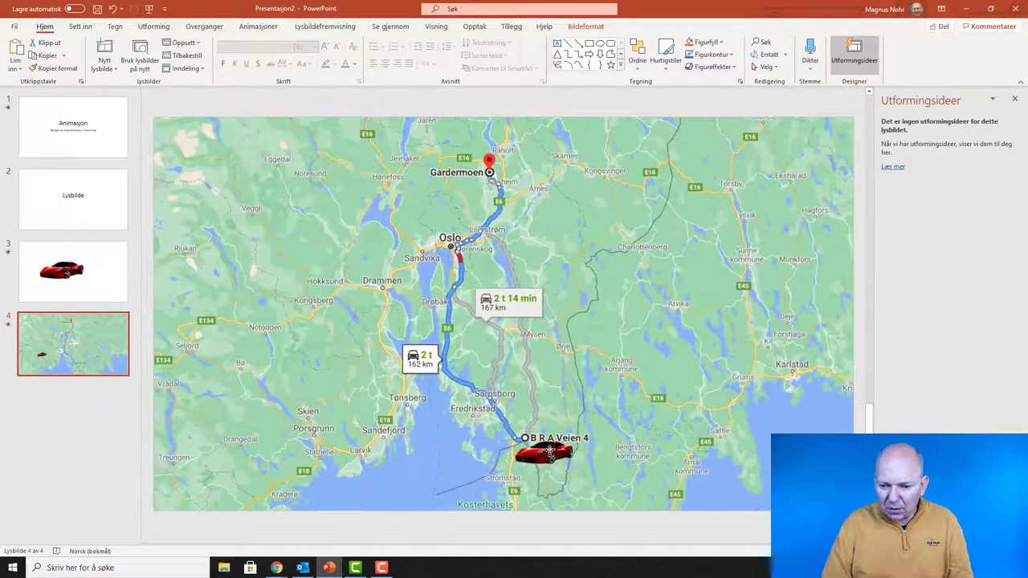
{"action": "left_click_drag", "start_coordinate": [550, 453], "coordinate": [553, 451]}
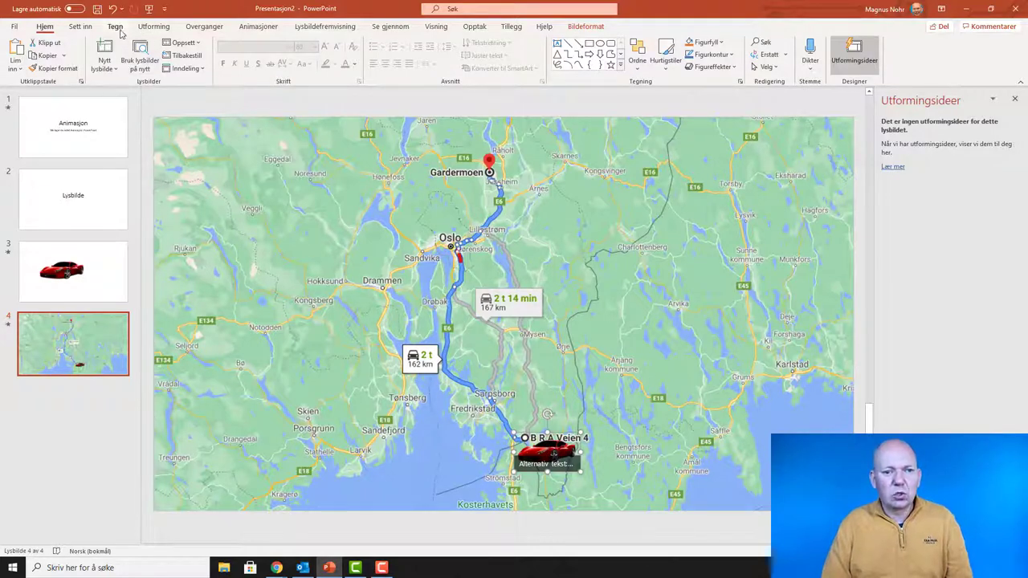
{"action": "left_click", "coordinate": [256, 26]}
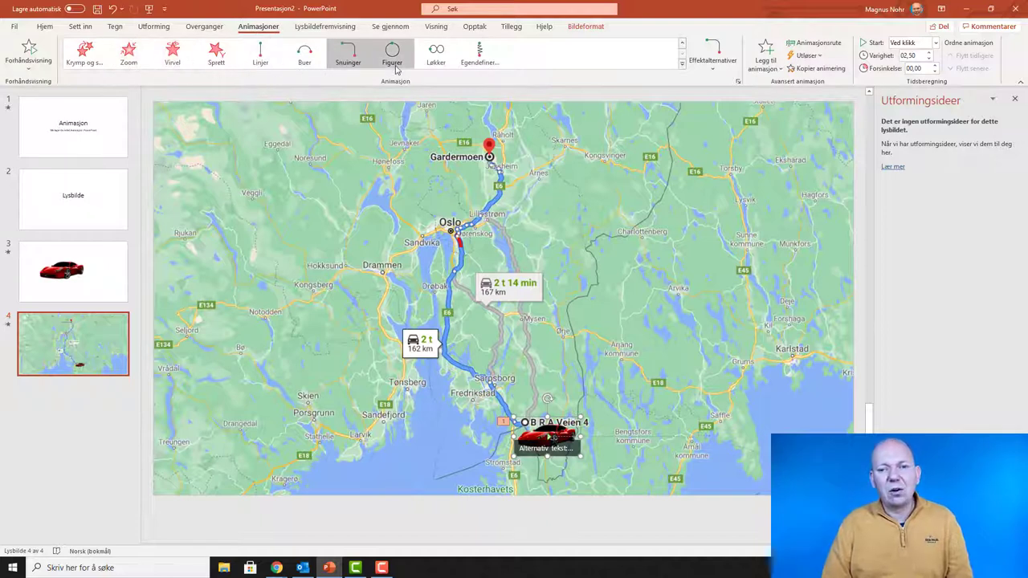
Step: Draw a custom motion path for the car along the blue route toward Gardermoen
{"action": "left_click", "coordinate": [478, 67]}
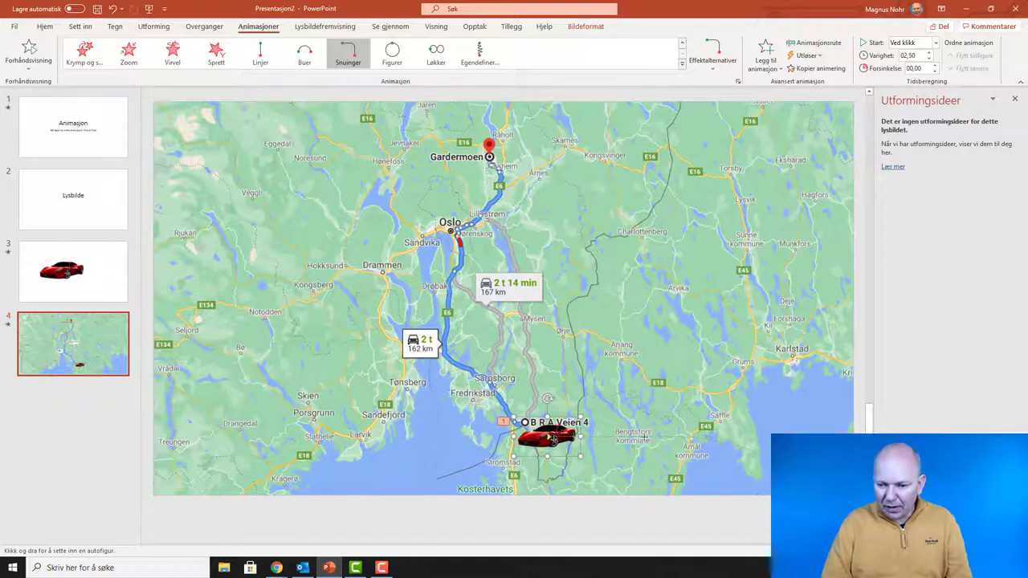
{"action": "left_click", "coordinate": [642, 440]}
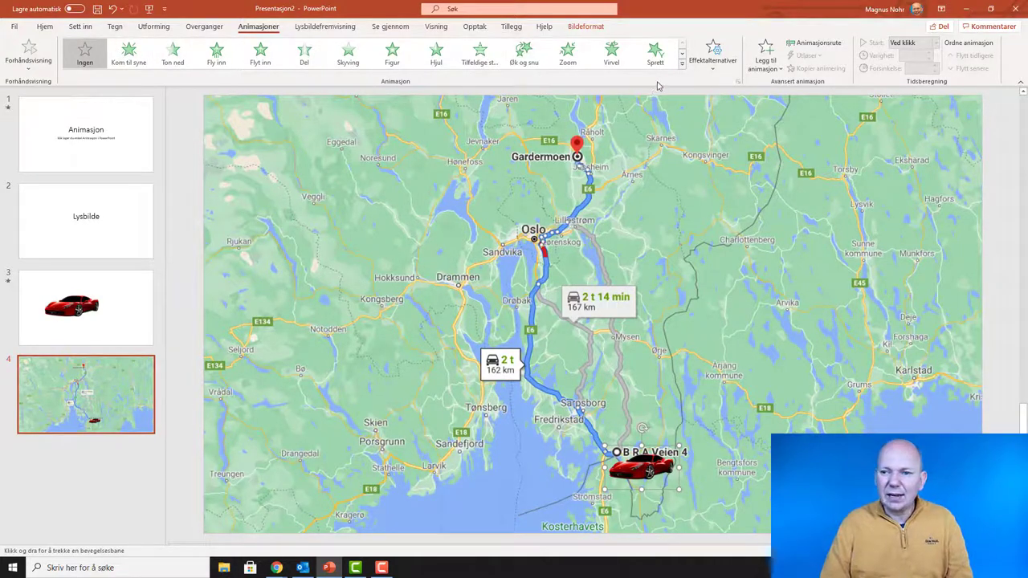
{"action": "left_click", "coordinate": [680, 64]}
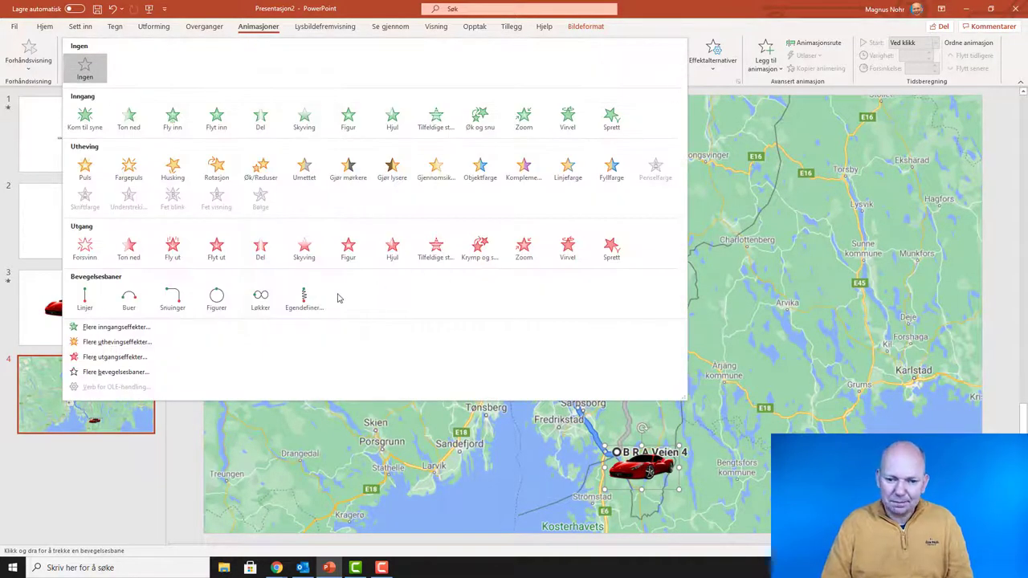
{"action": "left_click", "coordinate": [303, 297]}
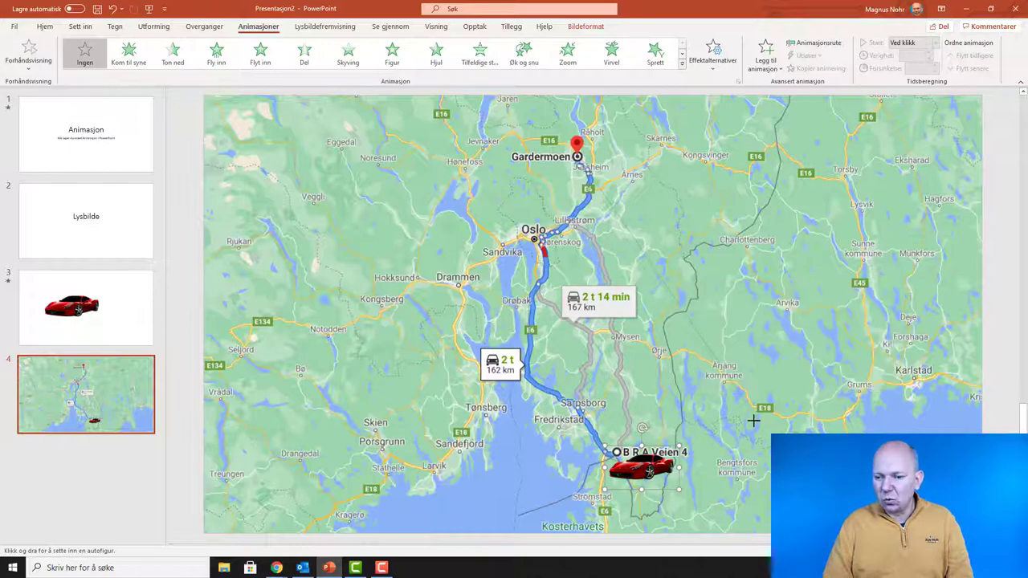
Step: Preview the car's drive full-screen, then preview again after setting its duration to 07,00
{"action": "key", "text": "shift+F5"}
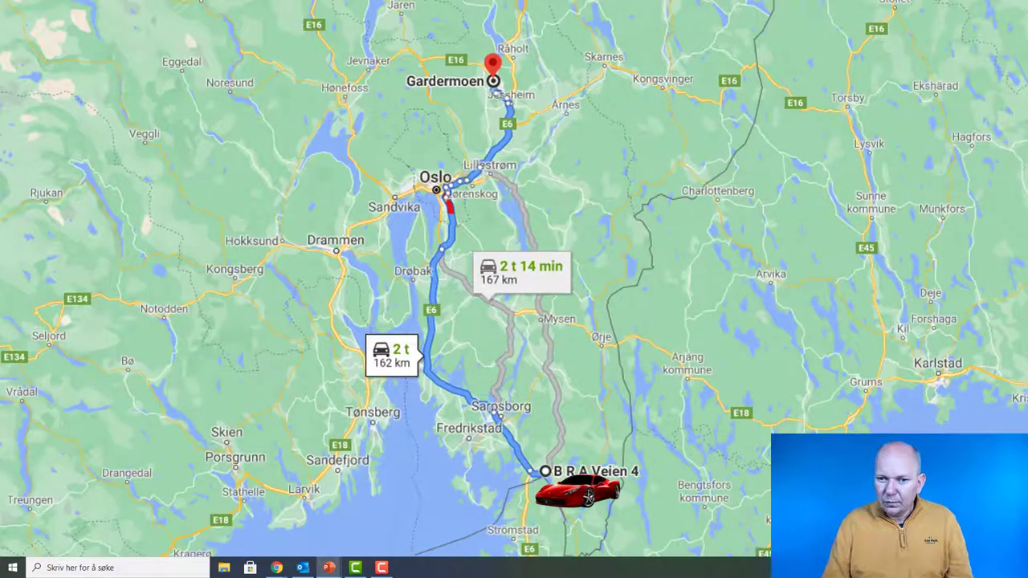
{"action": "key", "text": "Right"}
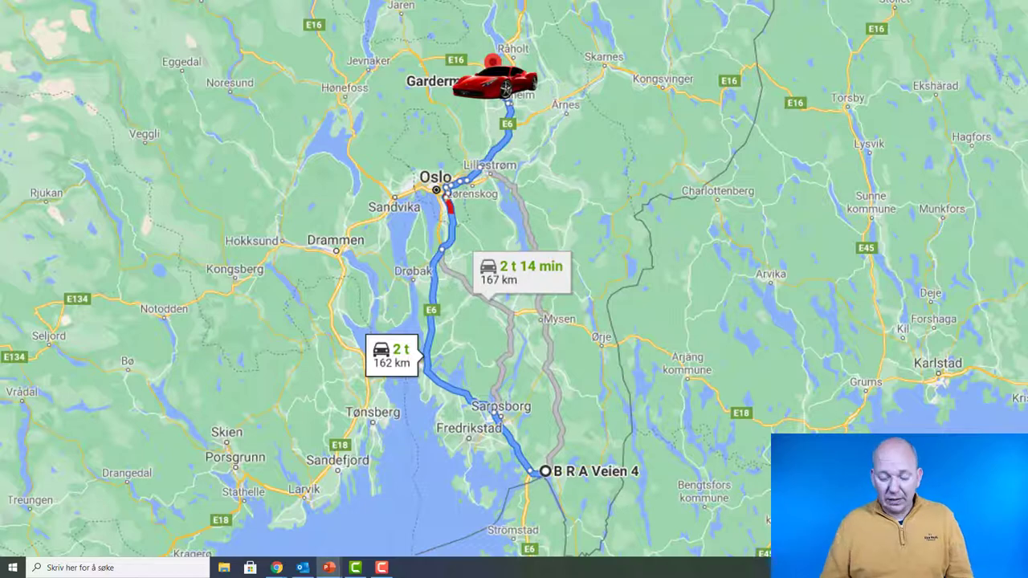
{"action": "key", "text": "Escape"}
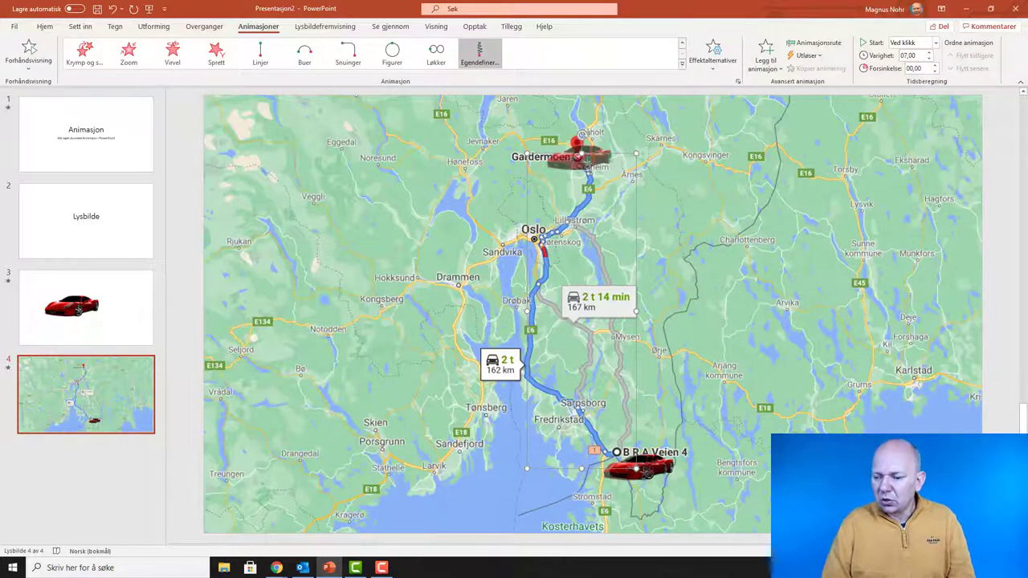
{"action": "key", "text": "shift+F5"}
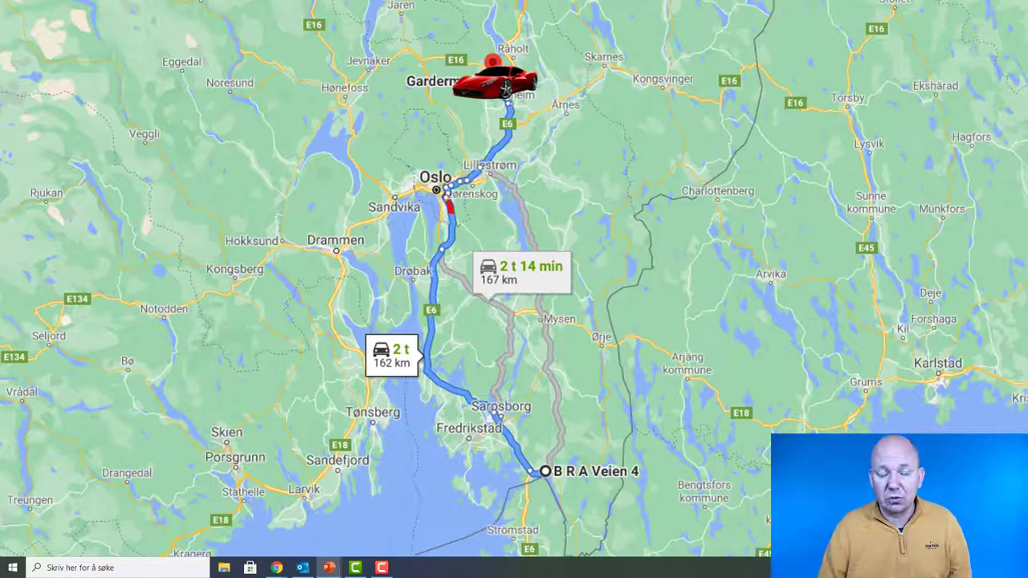
{"action": "key", "text": "Escape"}
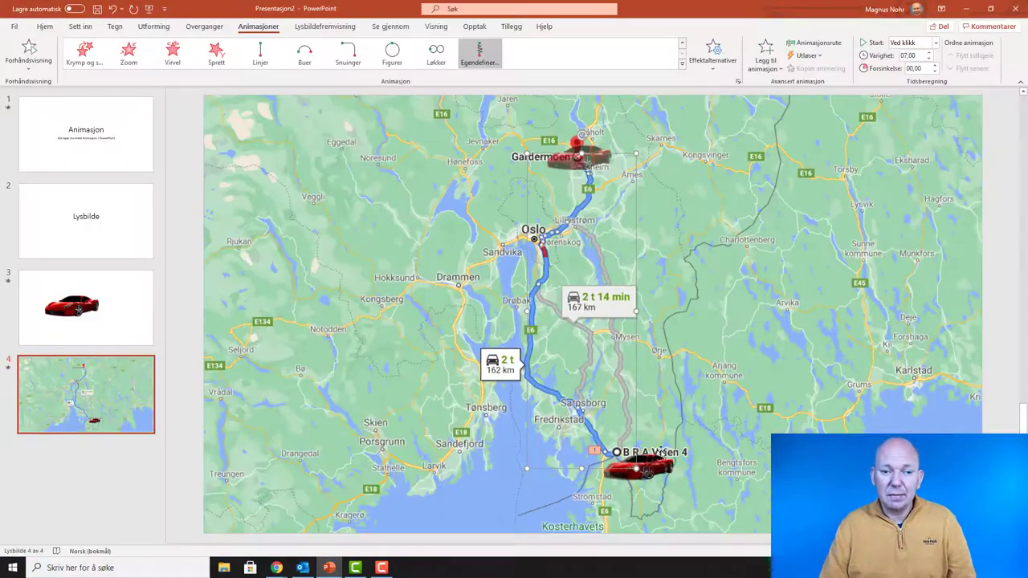
Step: Record a narration with Record Sound and insert it onto the map slide
{"action": "left_click", "coordinate": [769, 376]}
{"action": "left_click", "coordinate": [80, 28]}
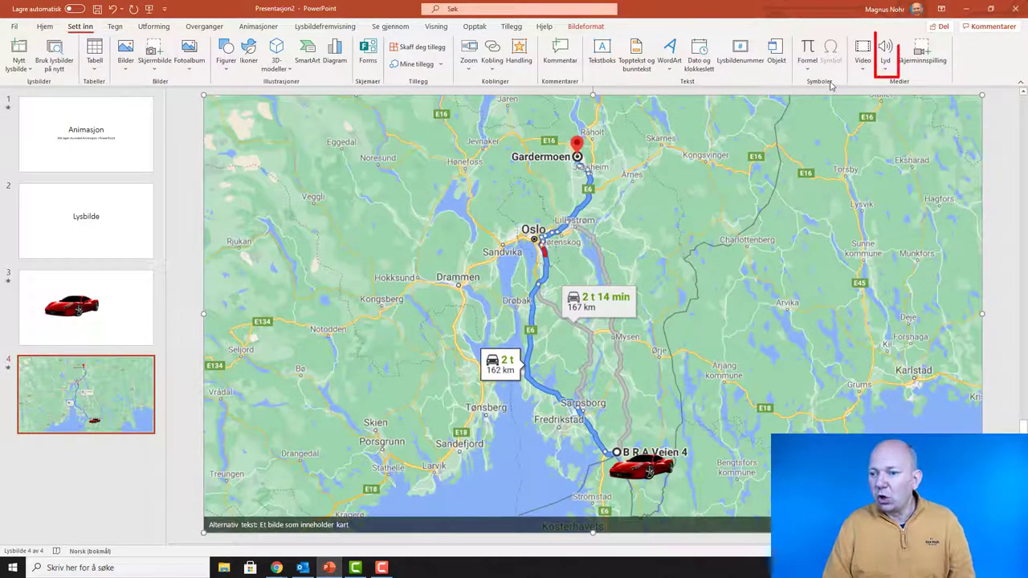
{"action": "left_click", "coordinate": [887, 70]}
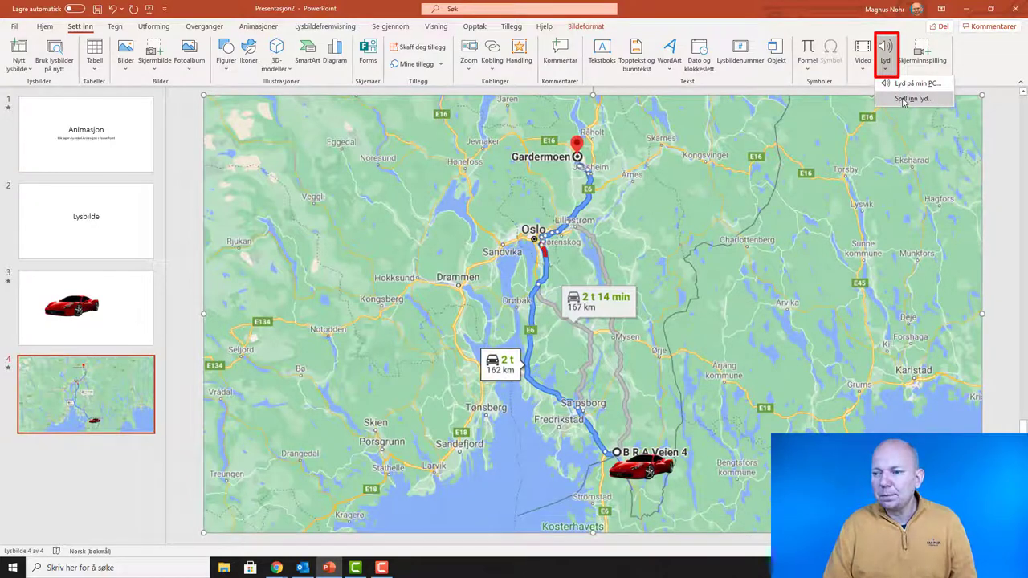
{"action": "left_click", "coordinate": [902, 99]}
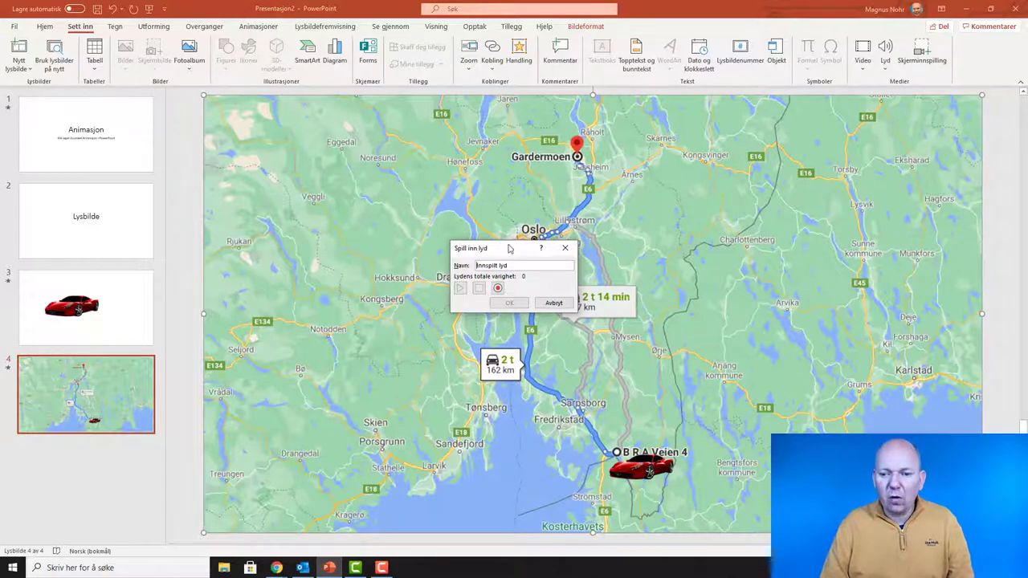
{"action": "left_click_drag", "start_coordinate": [507, 252], "coordinate": [688, 203]}
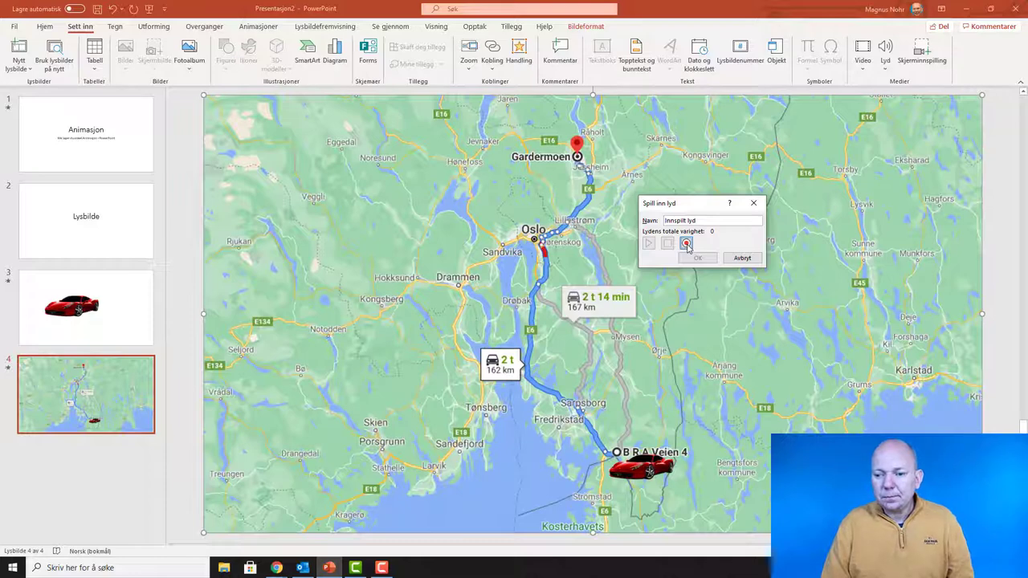
{"action": "left_click", "coordinate": [686, 244]}
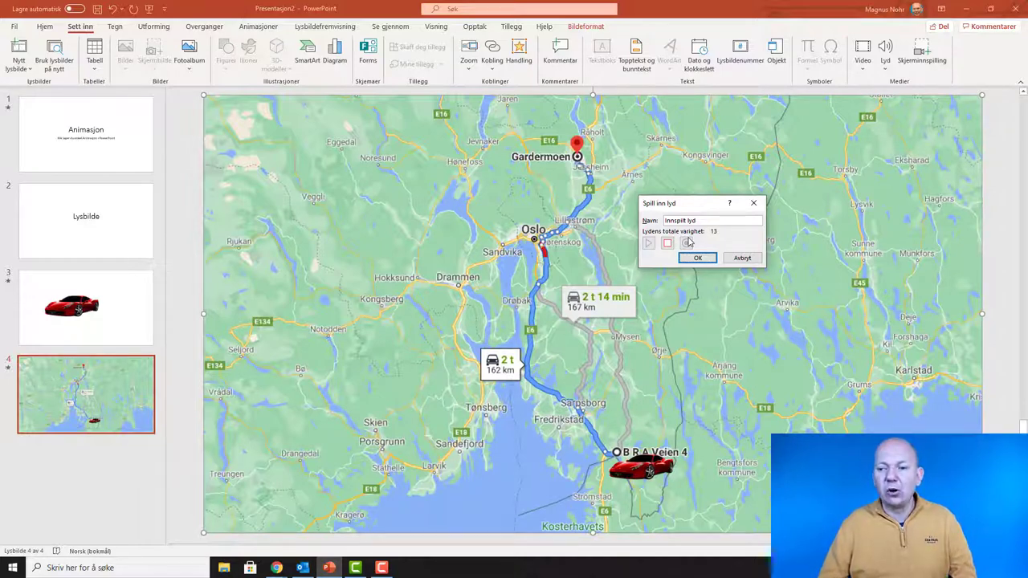
{"action": "left_click", "coordinate": [698, 257]}
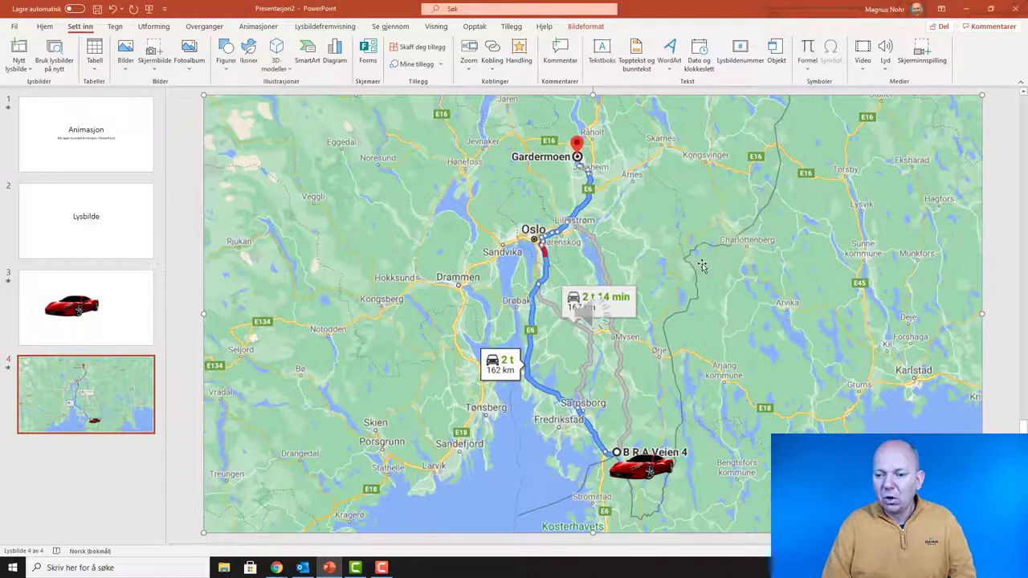
Step: Play the narration clip for about 4 seconds, pause it, then select the car and the map
{"action": "left_click", "coordinate": [590, 307]}
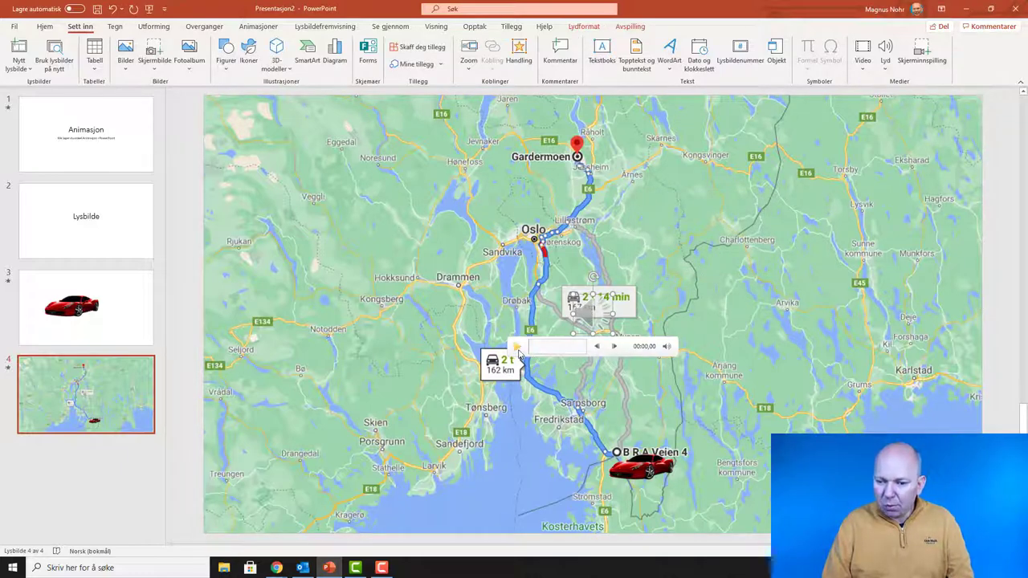
{"action": "left_click", "coordinate": [516, 347]}
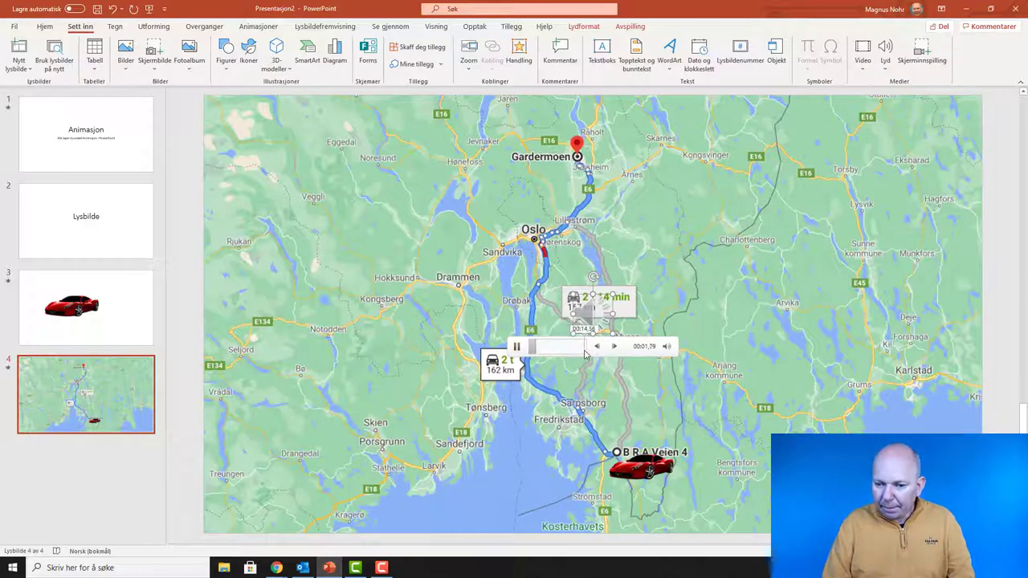
{"action": "left_click", "coordinate": [517, 347]}
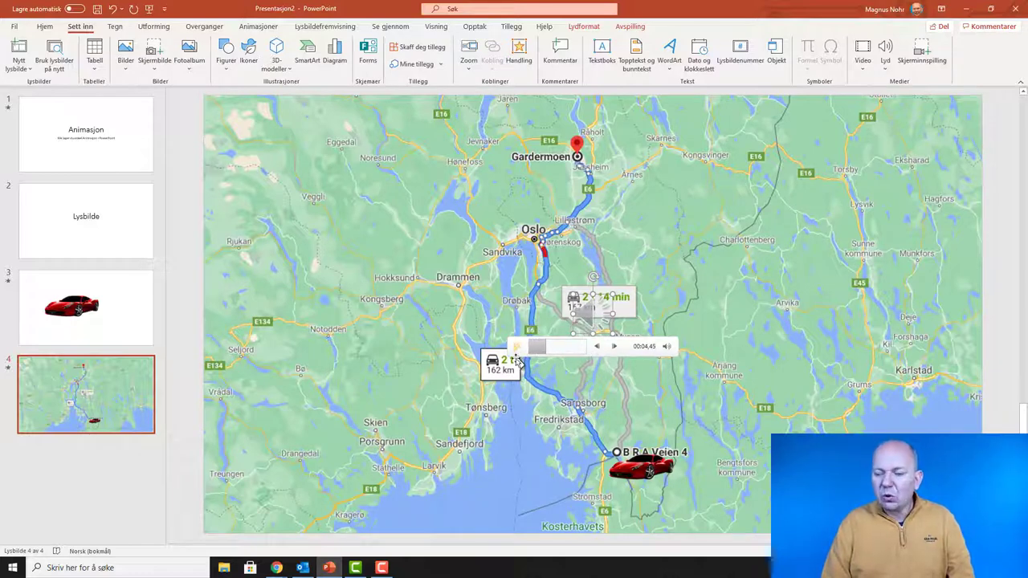
{"action": "left_click", "coordinate": [640, 469]}
{"action": "left_click", "coordinate": [595, 441]}
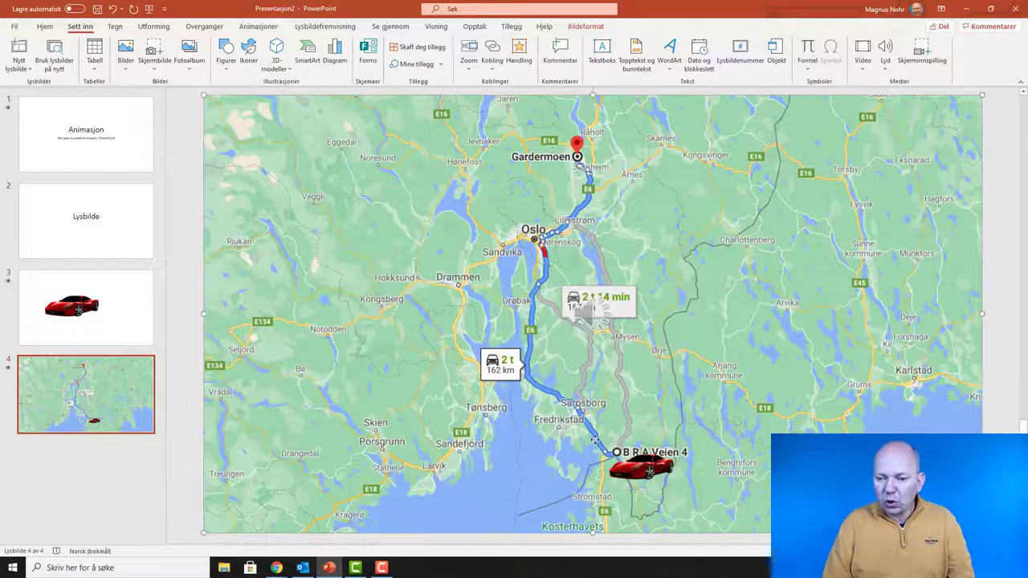
Step: Lengthen the car's custom motion path animation to a 14-second duration
{"action": "left_click", "coordinate": [258, 26]}
{"action": "left_click", "coordinate": [592, 433]}
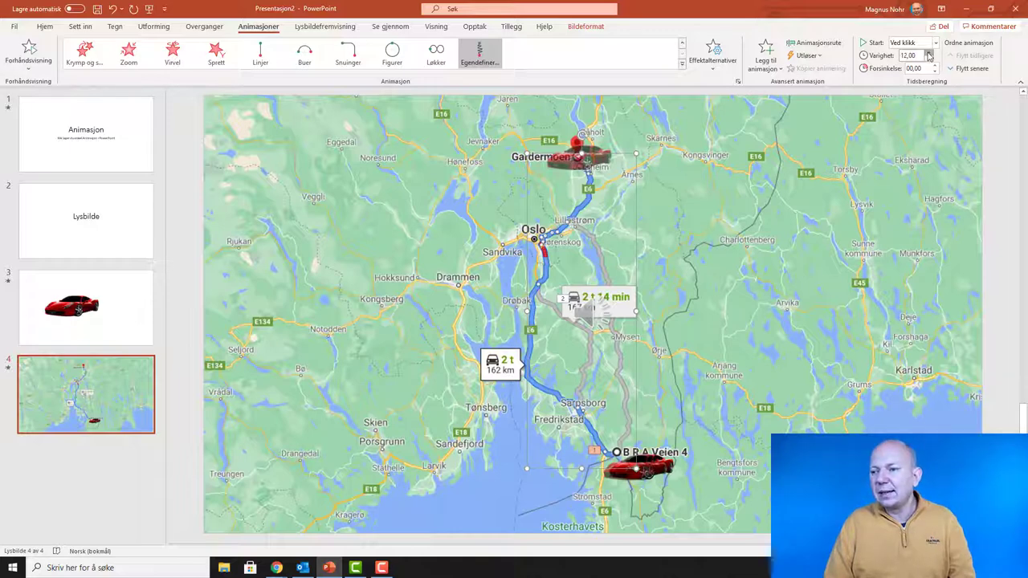
{"action": "left_click", "coordinate": [928, 53]}
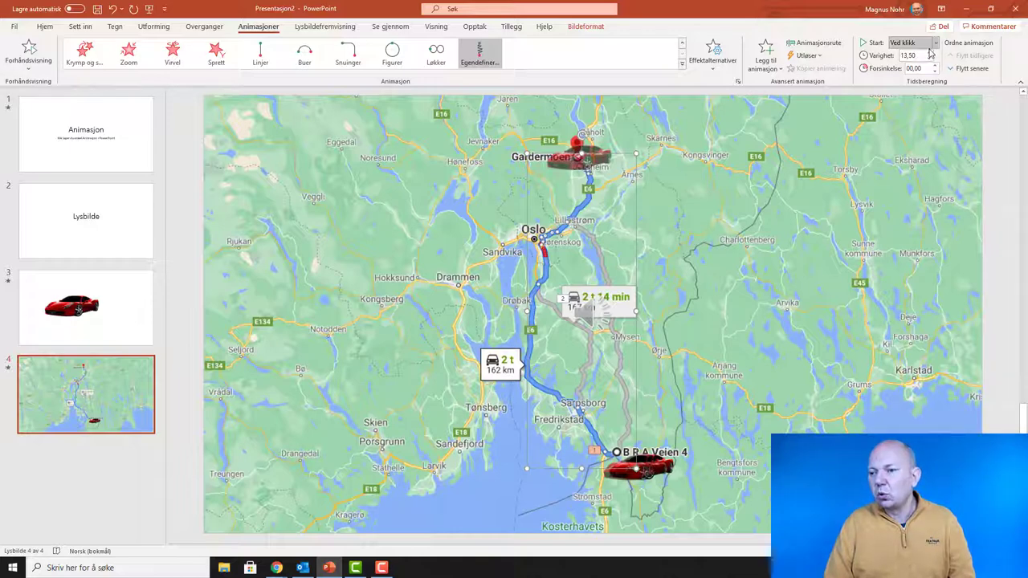
{"action": "left_click", "coordinate": [928, 53]}
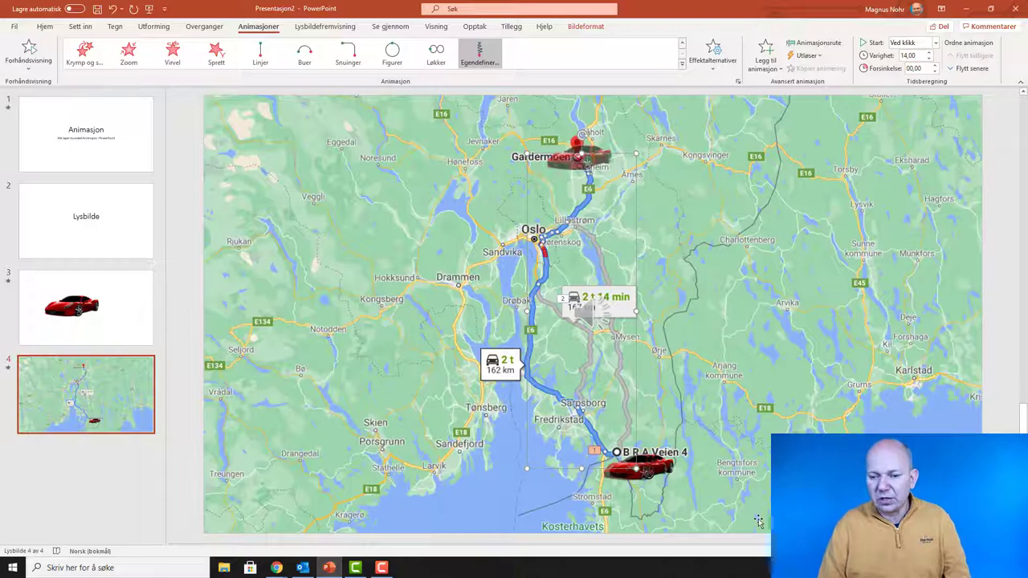
Step: Set the narration sound clip to start With Previous, then return to the red car slide
{"action": "left_click", "coordinate": [569, 324]}
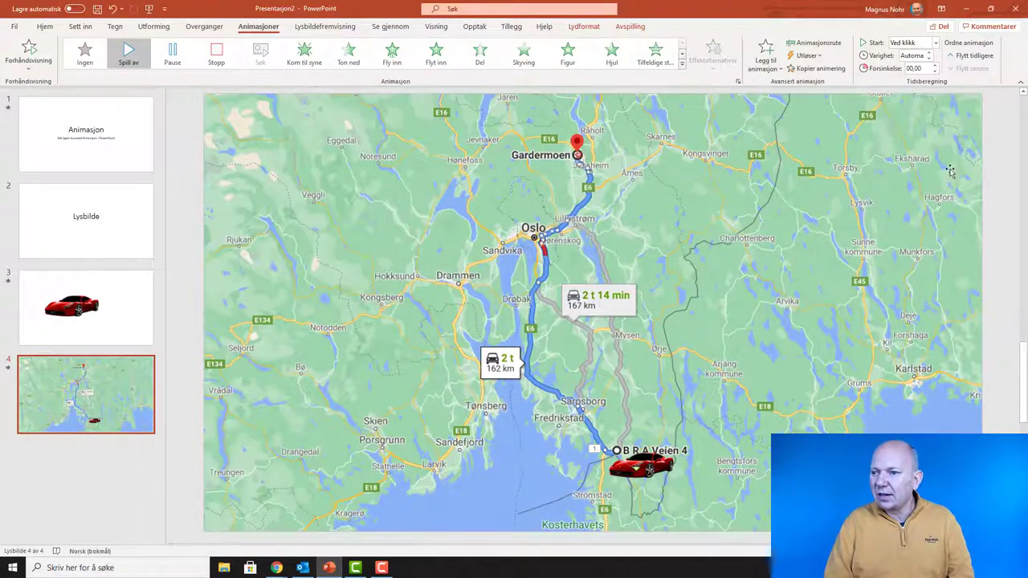
{"action": "left_click", "coordinate": [936, 43]}
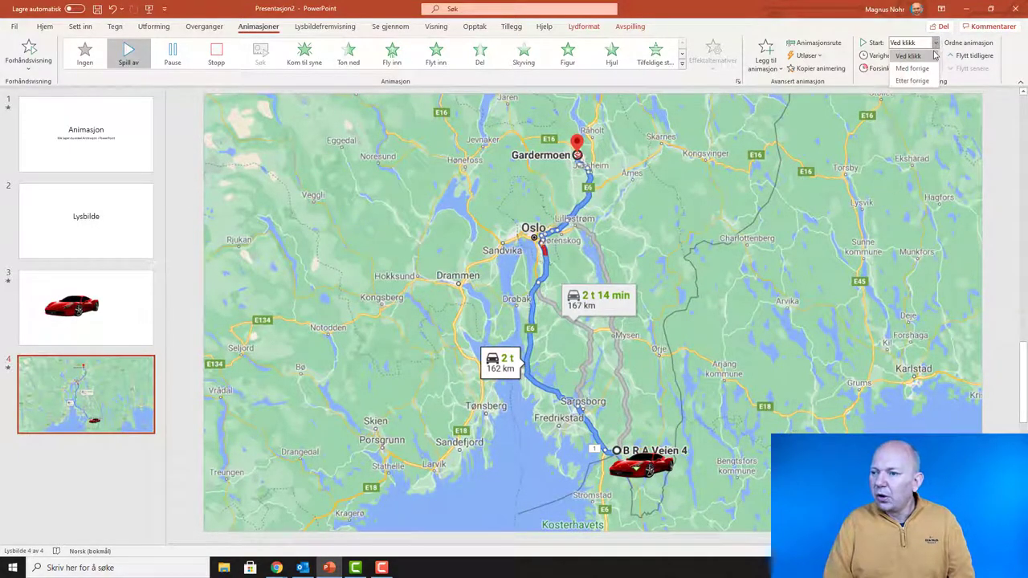
{"action": "left_click", "coordinate": [926, 69]}
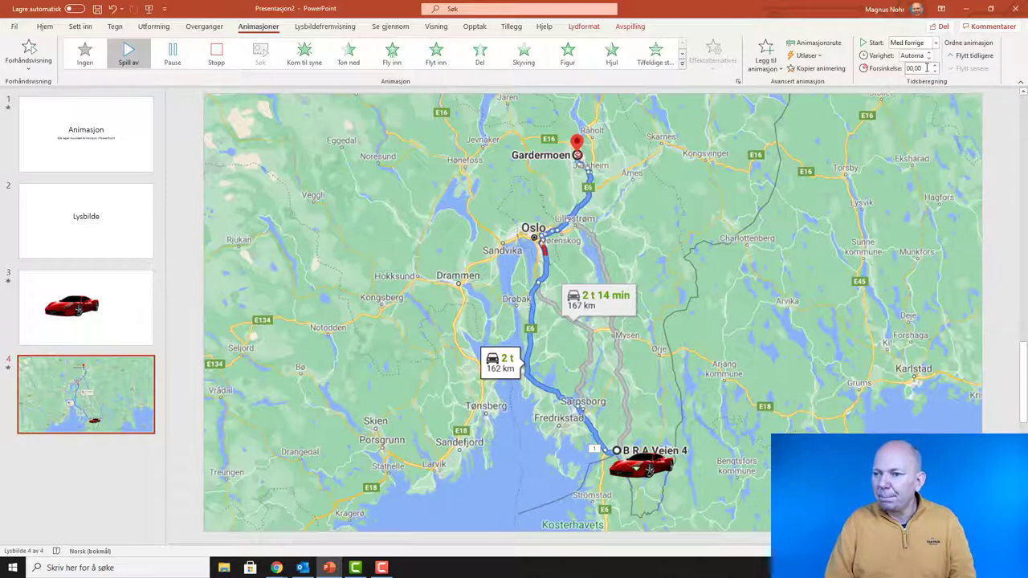
{"action": "left_click", "coordinate": [113, 325]}
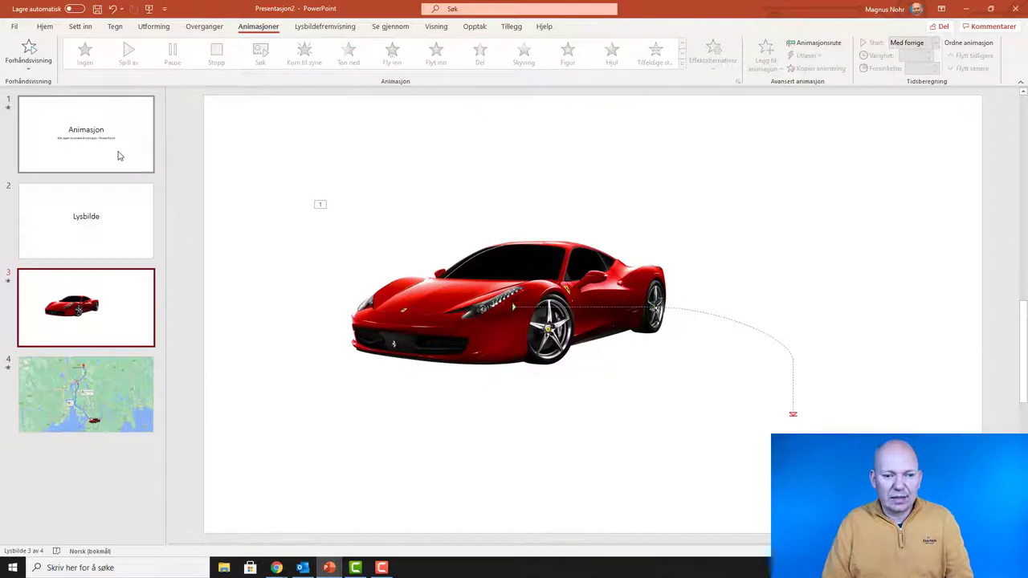
Step: Delete slides 1 to 3, leaving only the map slide with the red car
{"action": "left_click", "coordinate": [117, 155], "text": "shift"}
{"action": "key", "text": "Delete"}
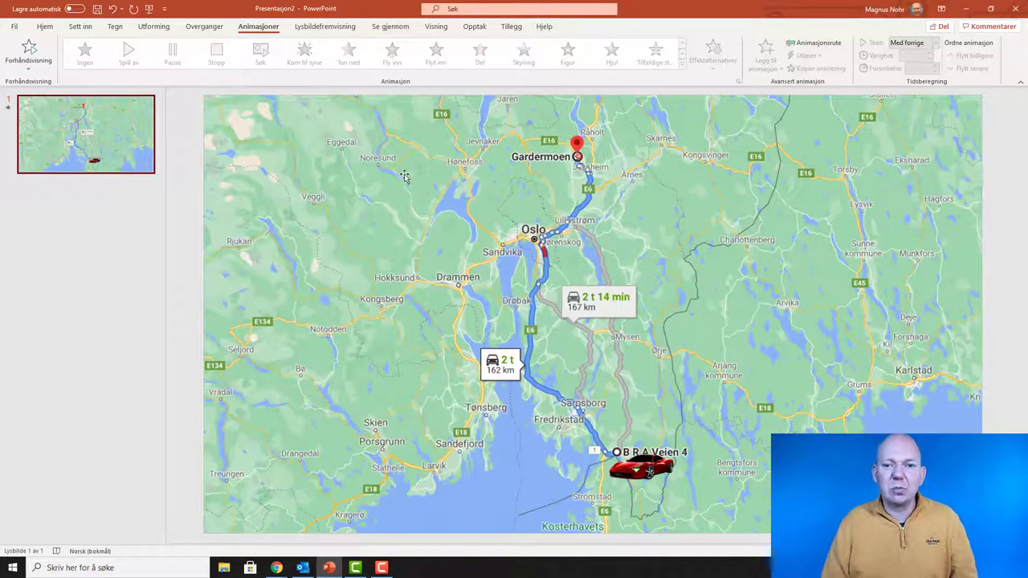
{"action": "key", "text": "alt+h"}
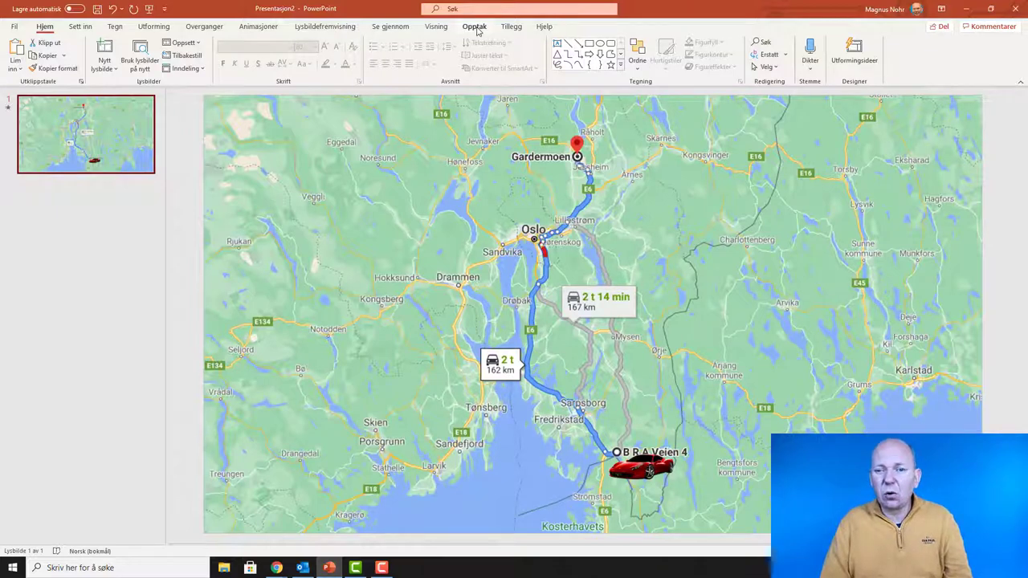
{"action": "left_click", "coordinate": [13, 26]}
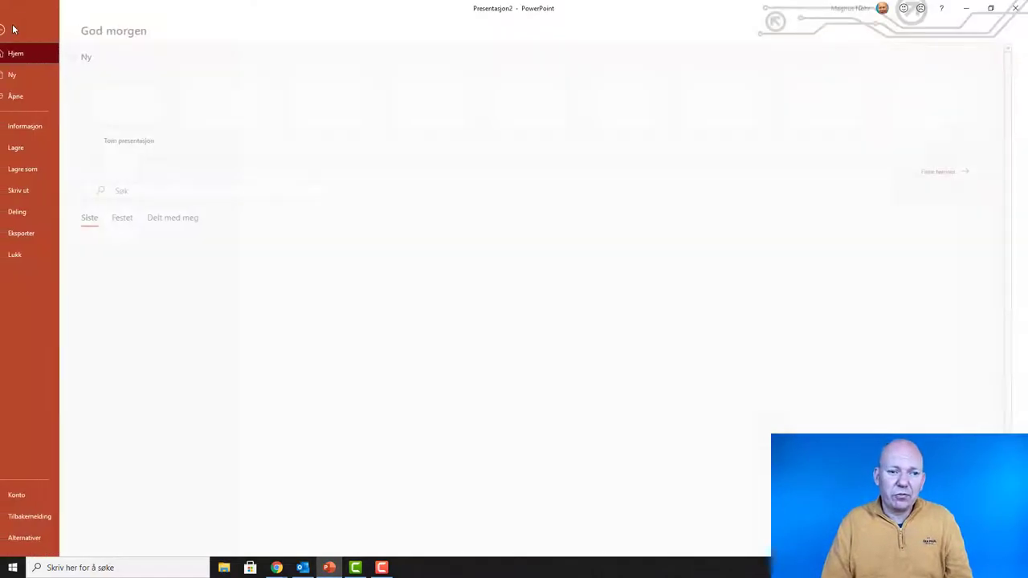
{"action": "left_click", "coordinate": [69, 537]}
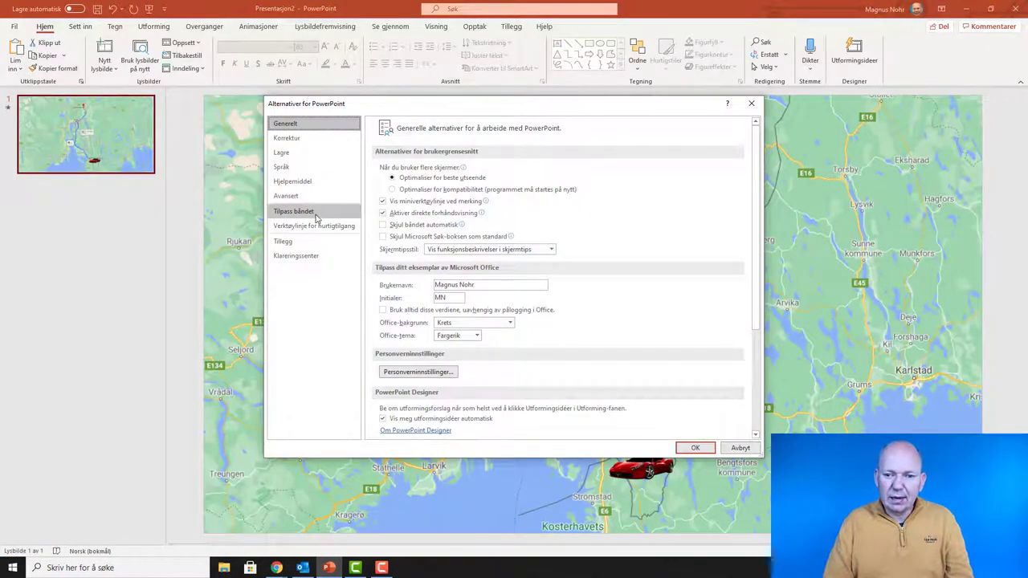
{"action": "left_click", "coordinate": [315, 213]}
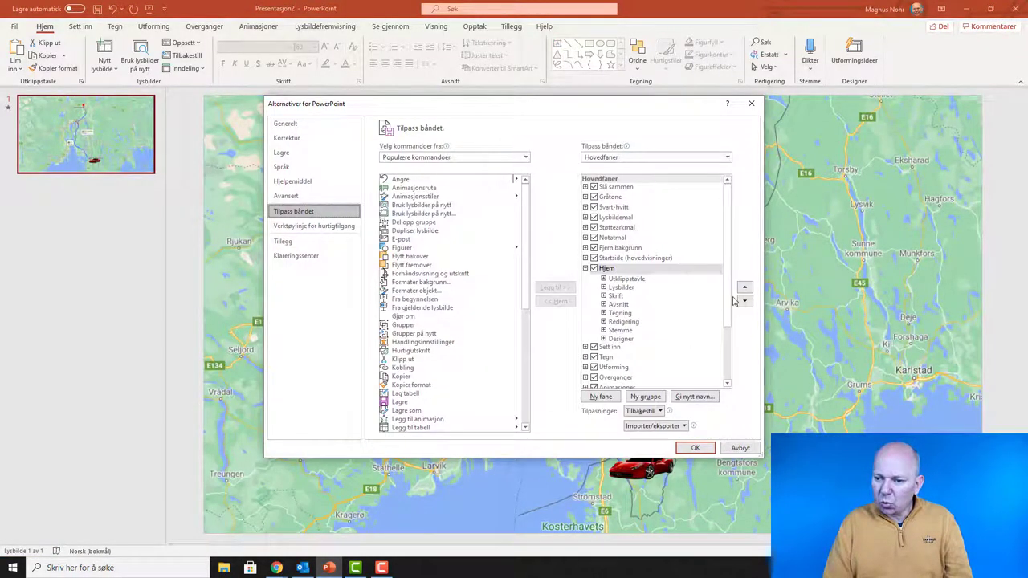
{"action": "left_click_drag", "start_coordinate": [728, 298], "coordinate": [730, 381]}
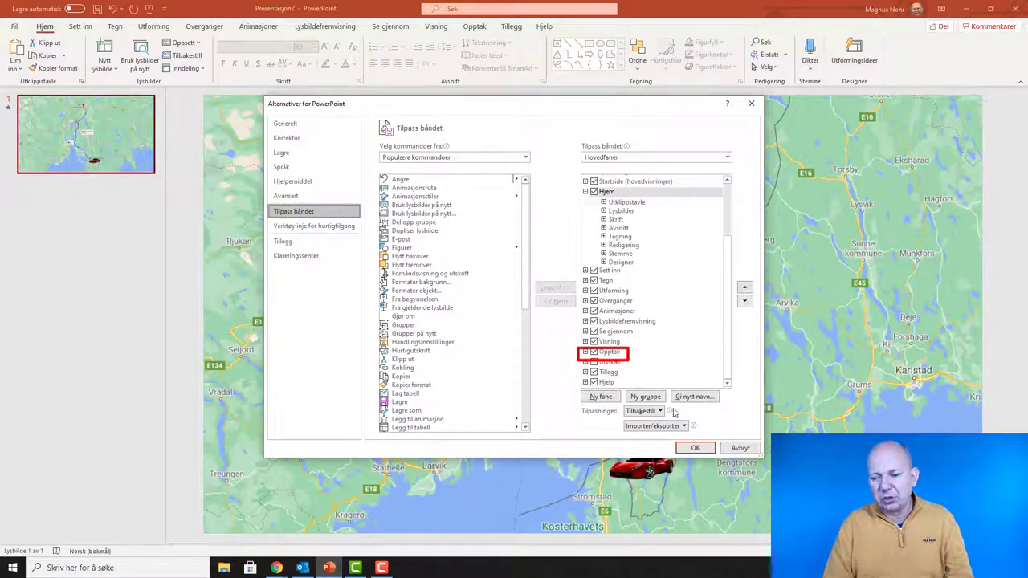
{"action": "left_click", "coordinate": [745, 448]}
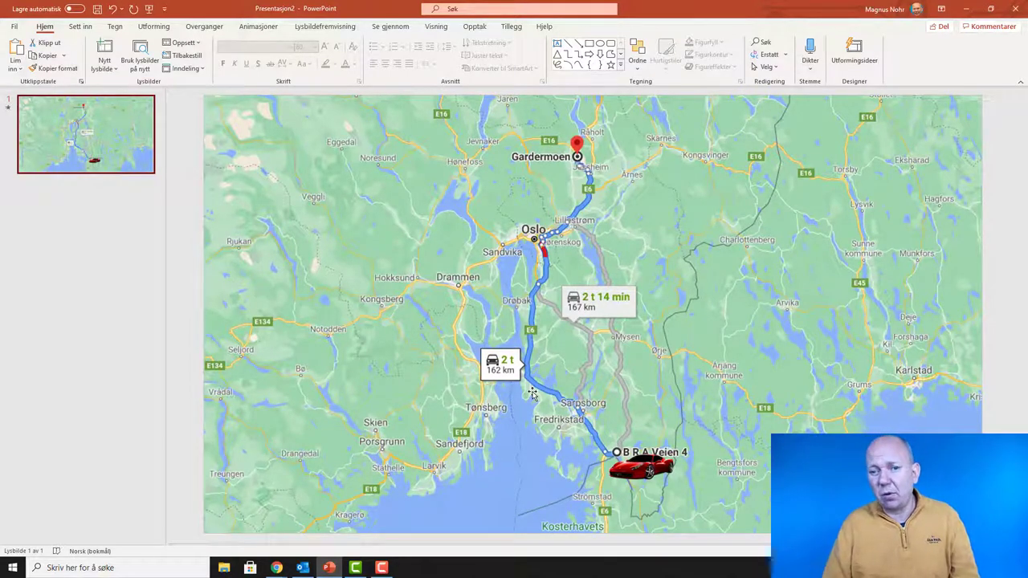
{"action": "left_click", "coordinate": [475, 27]}
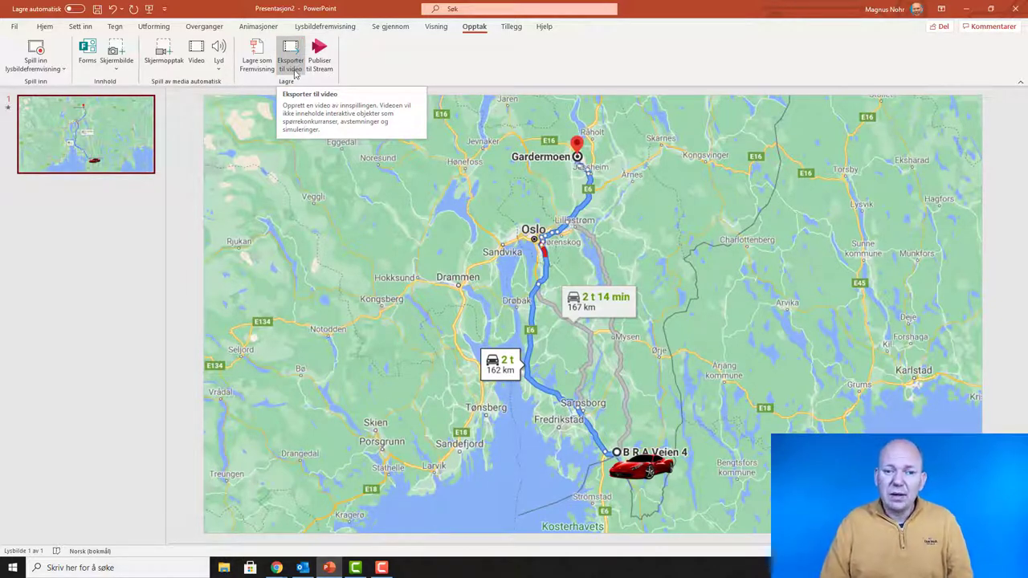
Step: Export the slide as an MP4 video named 'animasjon pp' in the Videos folder
{"action": "left_click", "coordinate": [290, 57]}
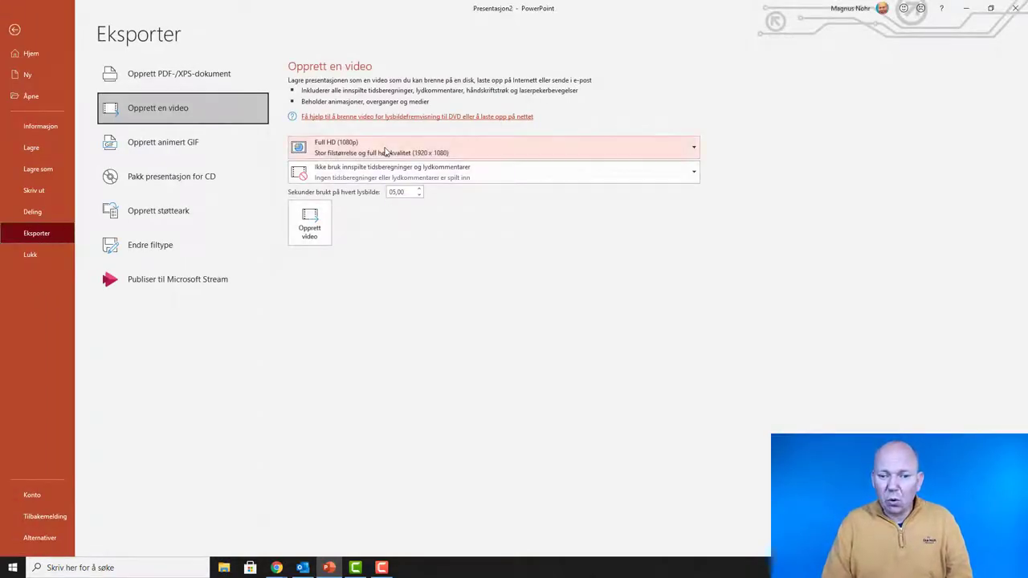
{"action": "left_click", "coordinate": [324, 232]}
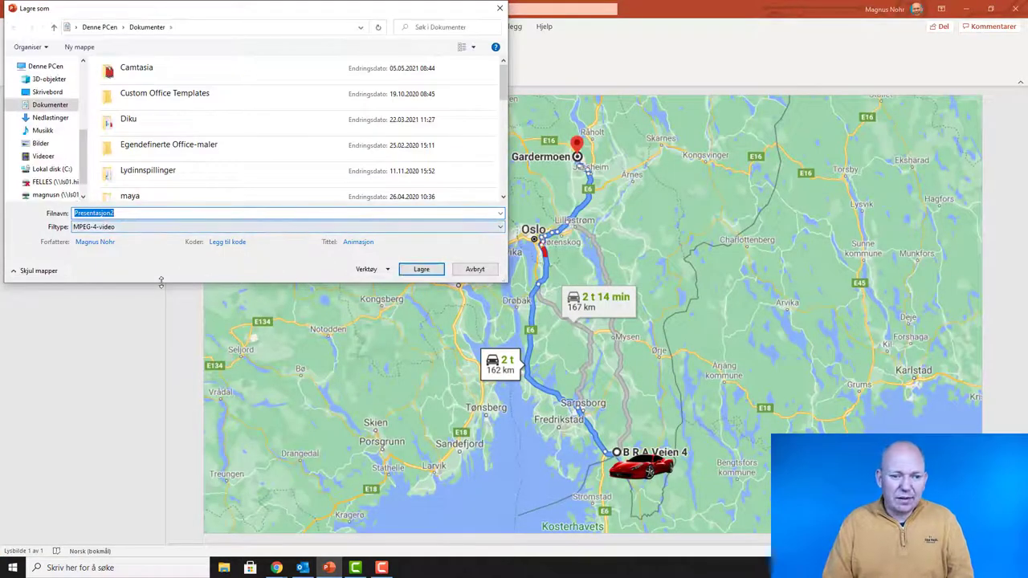
{"action": "left_click", "coordinate": [43, 156]}
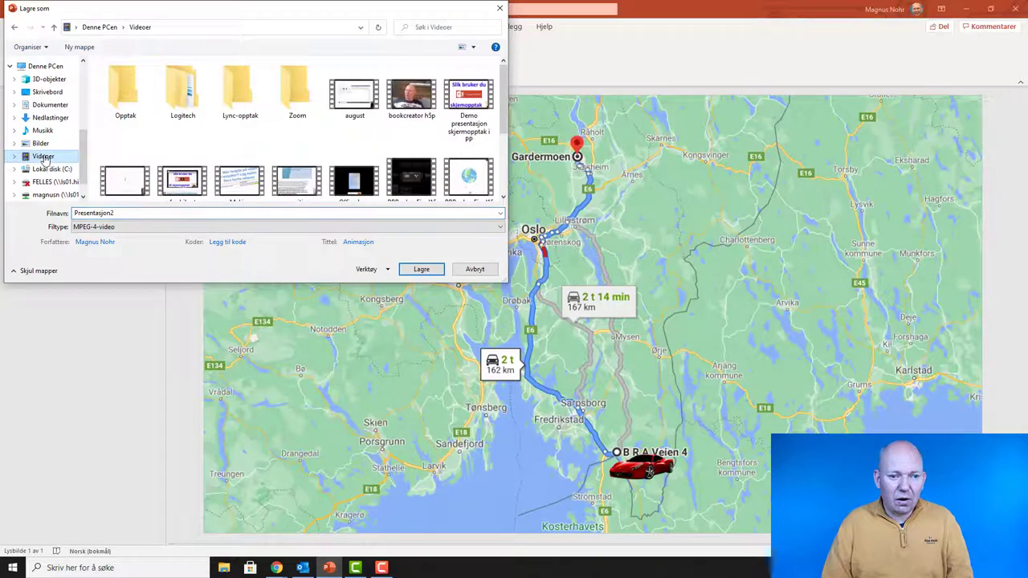
{"action": "double_click", "coordinate": [125, 212]}
{"action": "type", "text": "a"}
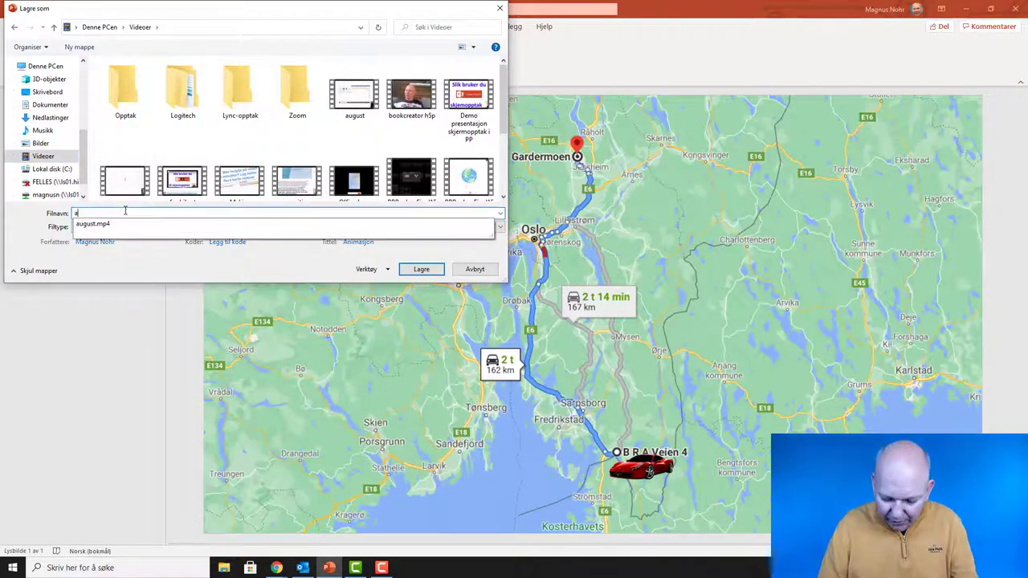
{"action": "type", "text": "nimasjon"}
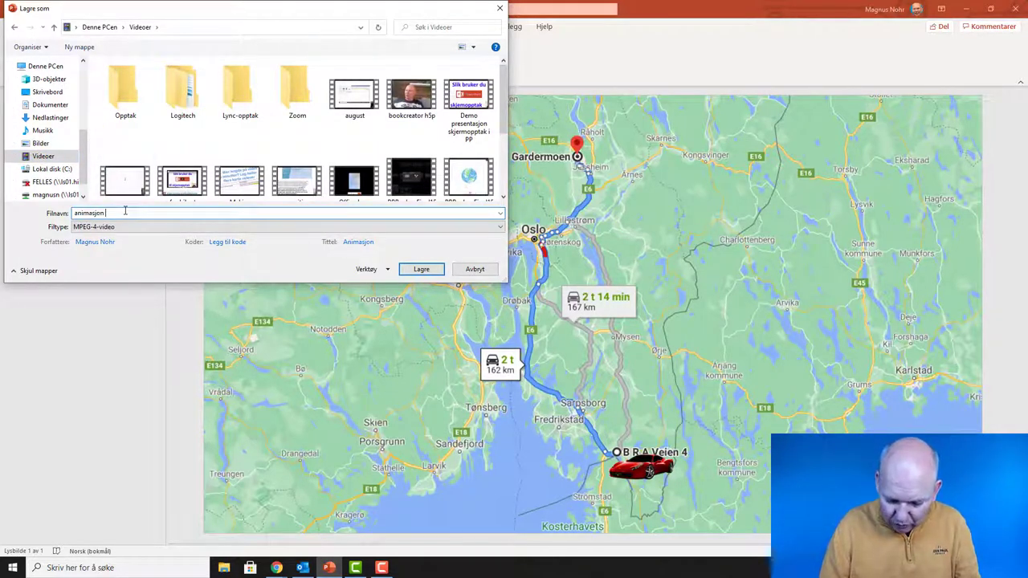
{"action": "type", "text": " pp"}
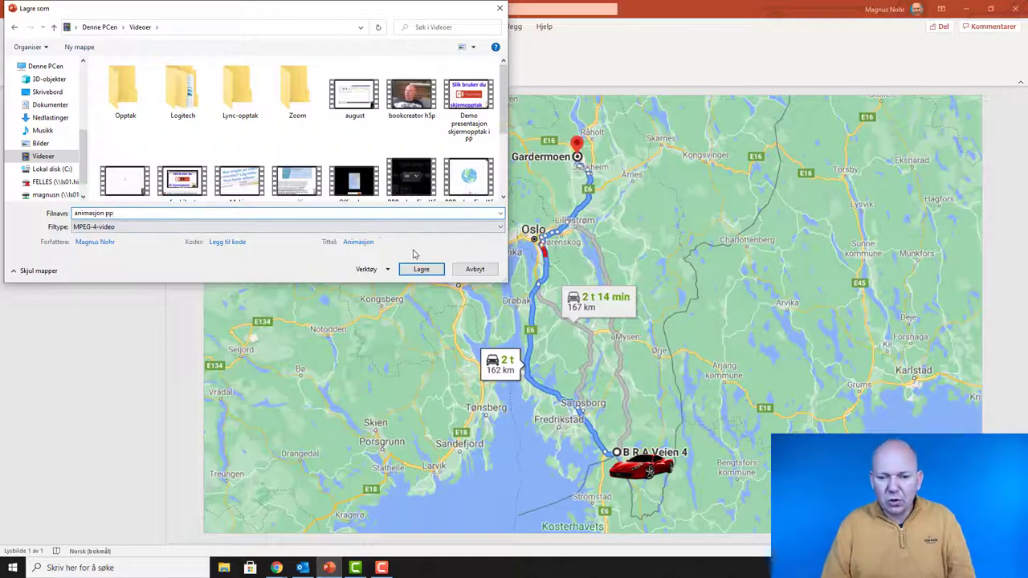
{"action": "left_click", "coordinate": [421, 269]}
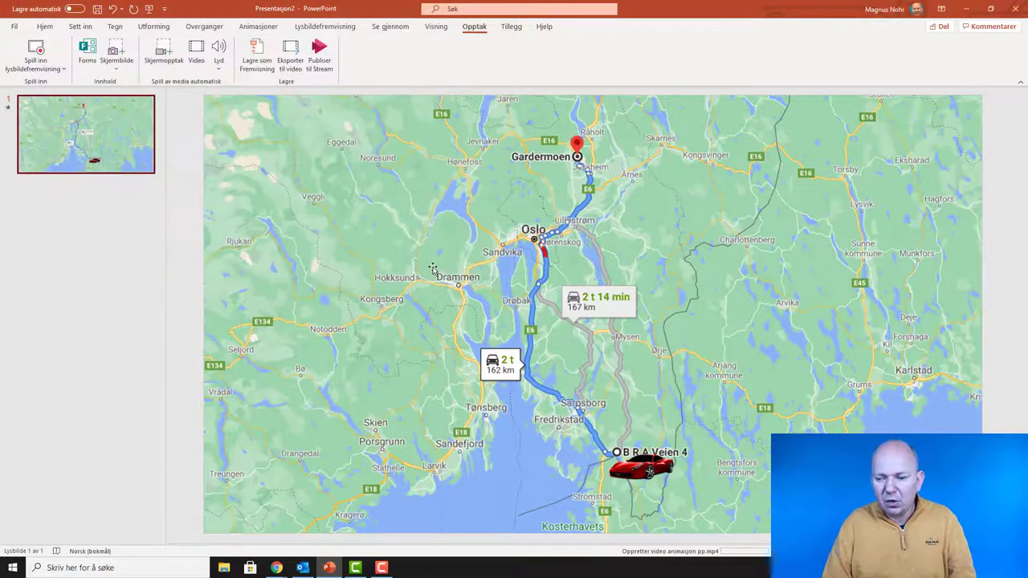